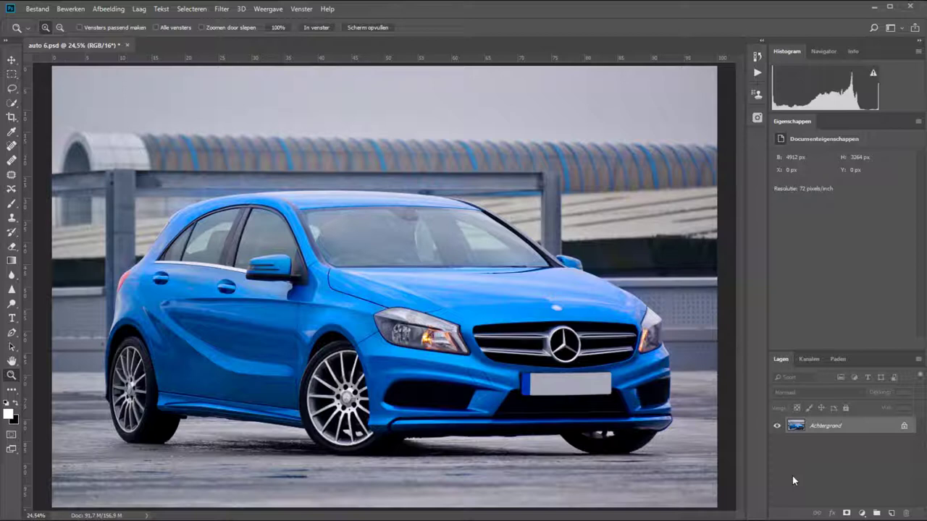
left_click(861, 513)
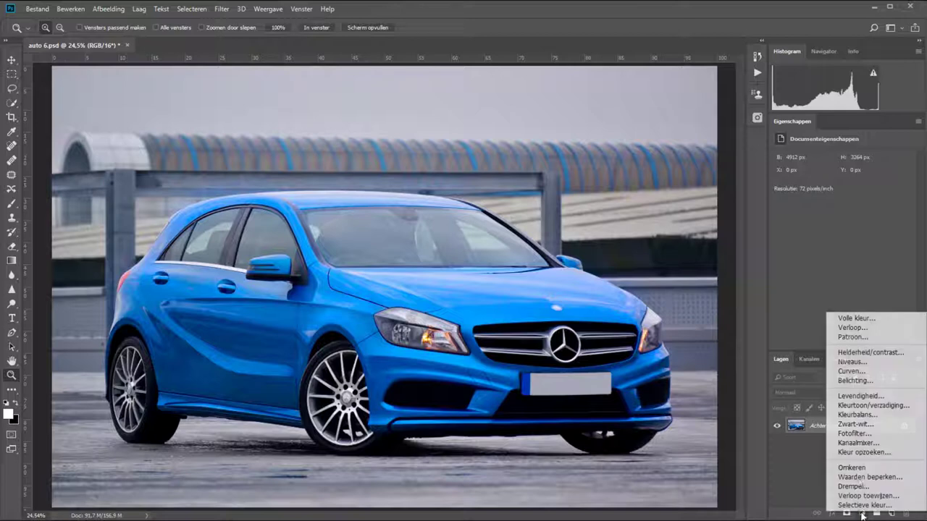
left_click(860, 406)
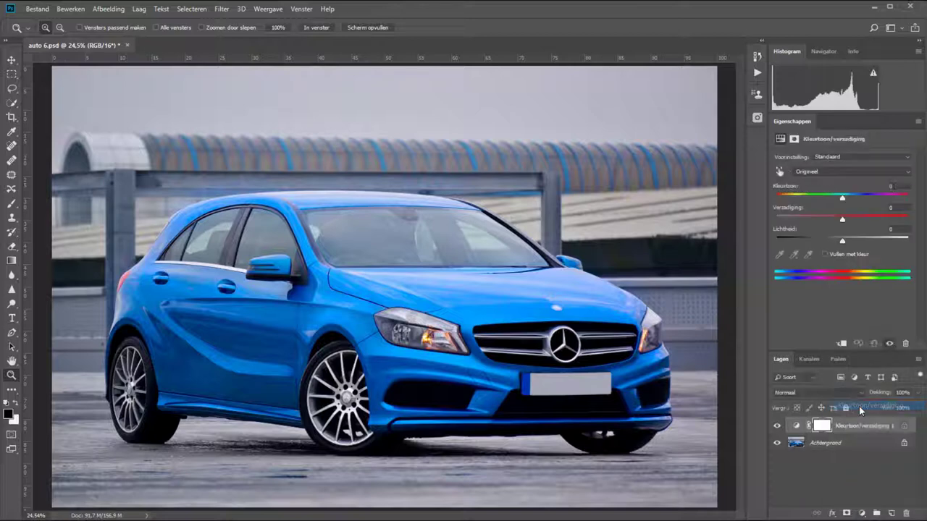
mouse_move(843, 201)
left_mouse_down()
mouse_move(797, 205)
mouse_move(841, 202)
left_mouse_up()
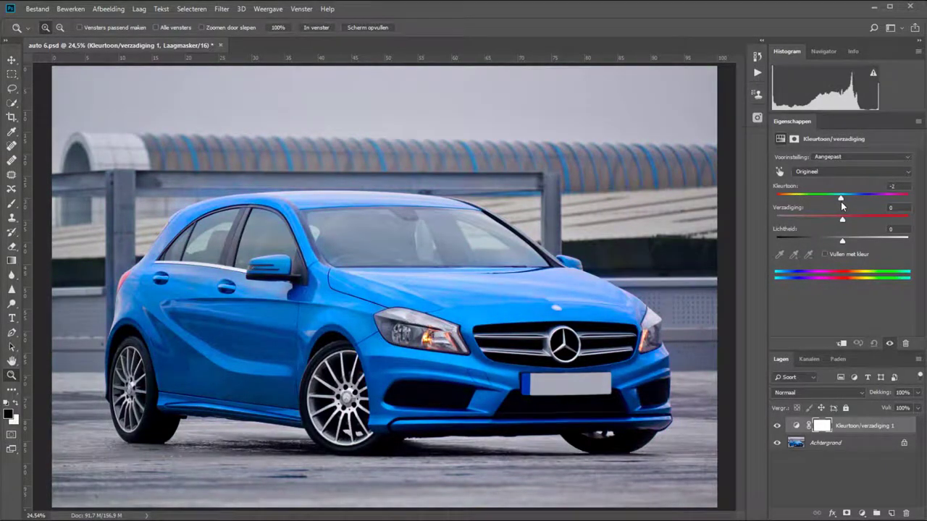
left_click_drag(842, 219, 761, 216)
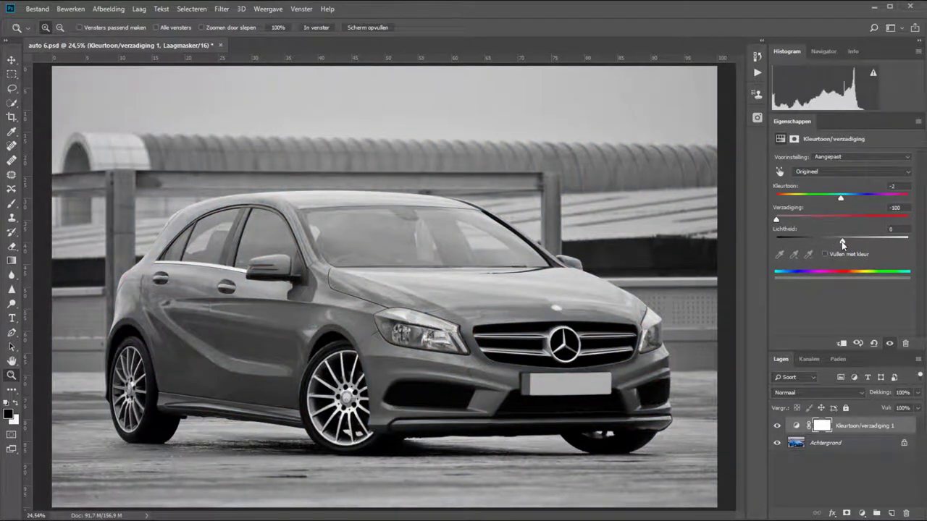
left_click_drag(842, 241, 865, 242)
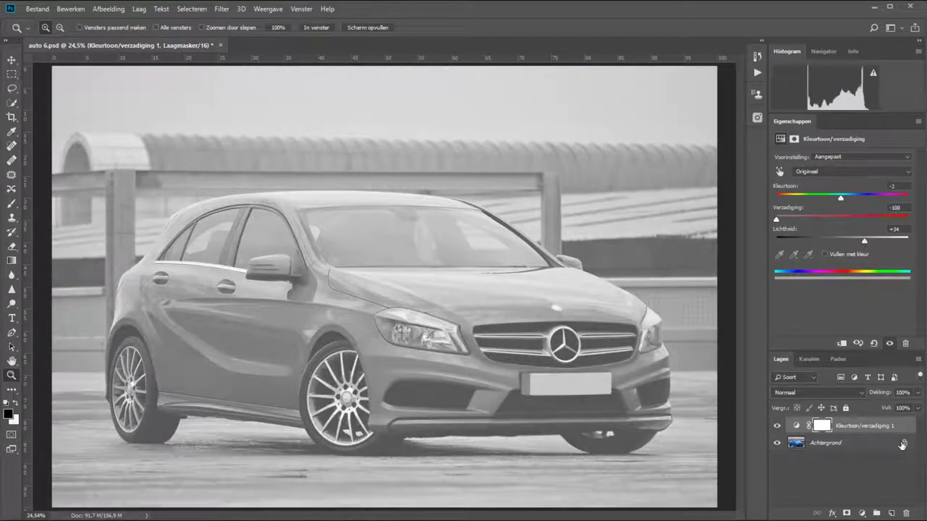
left_click_drag(901, 425, 905, 513)
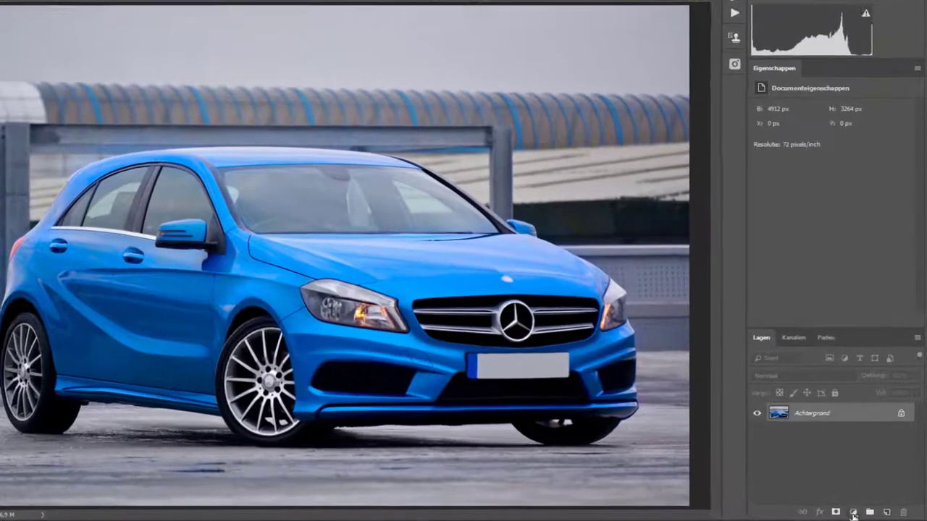
Add a Hue/Saturation adjustment layer, trial removing saturation and brightening, then reset it.
left_click(861, 513)
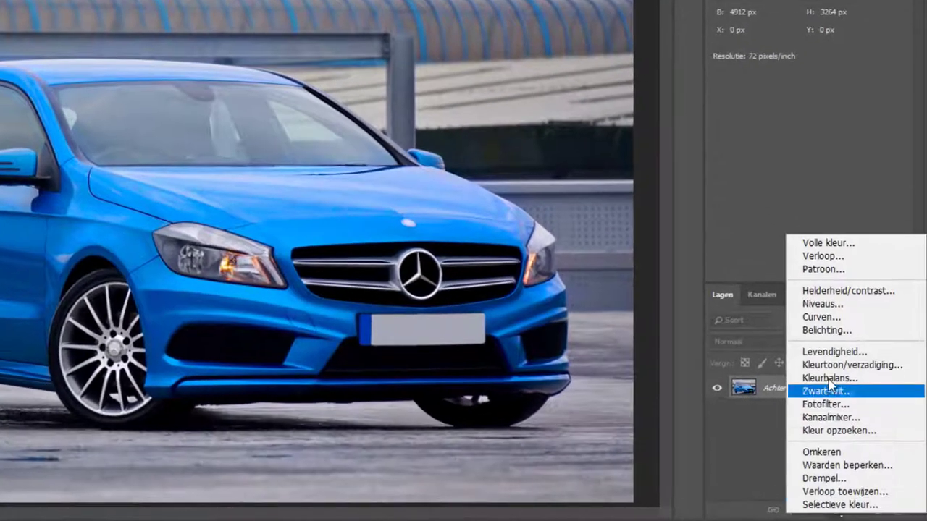
left_click(834, 365)
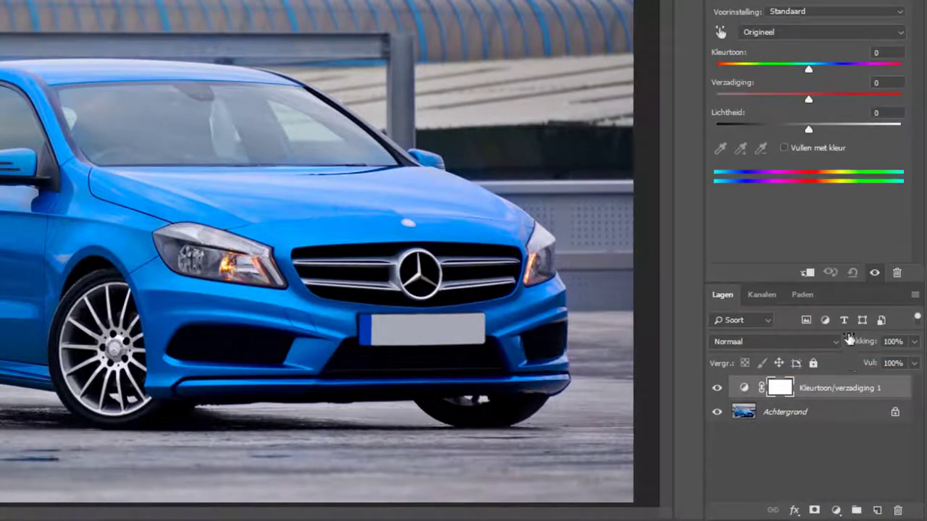
left_click_drag(775, 97, 717, 96)
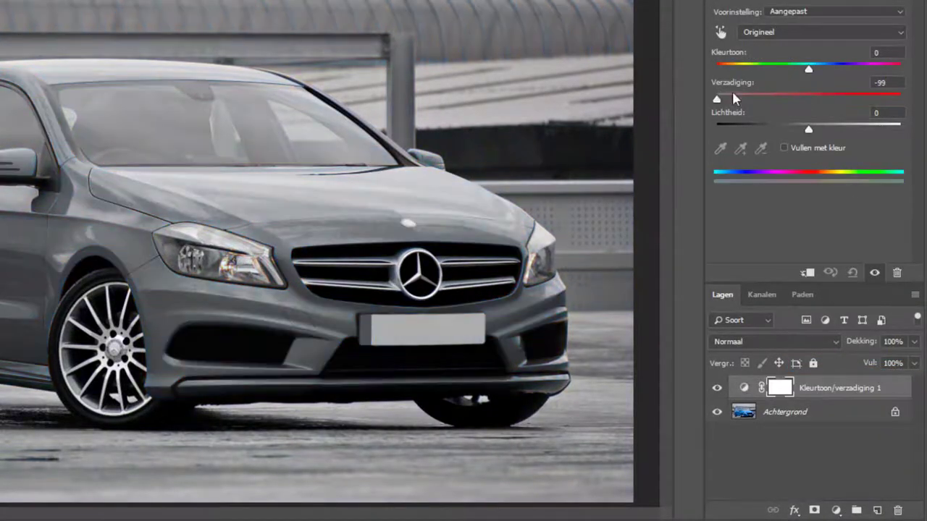
left_click(835, 129)
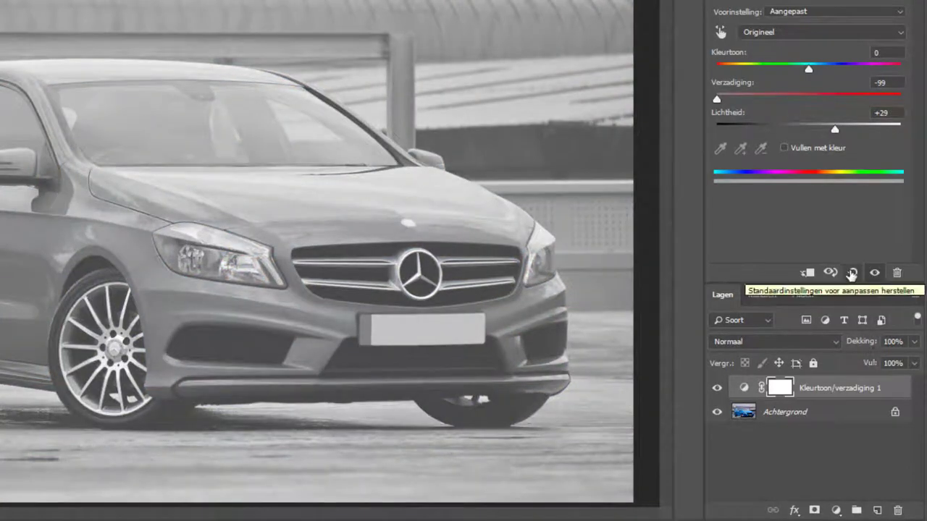
left_click(852, 273)
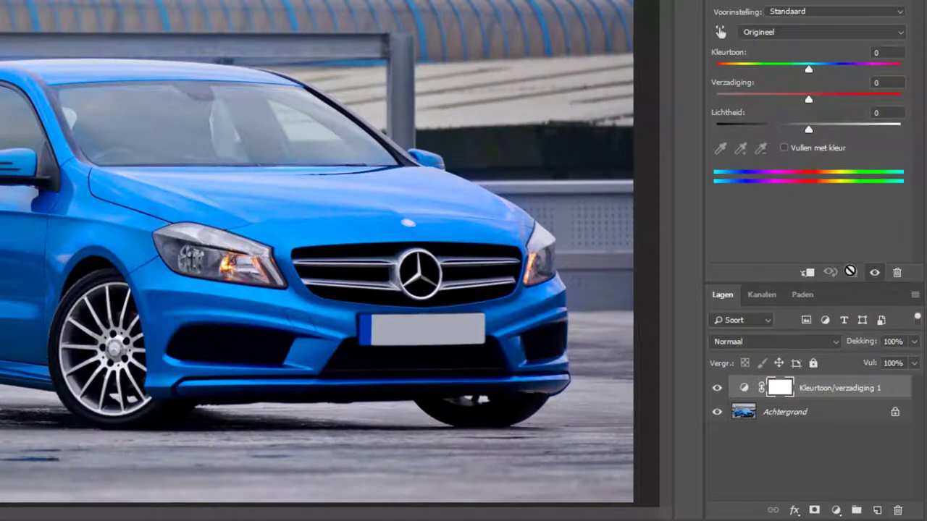
Trial desaturating and lightening the Blues range with the car's blue added, then reset to defaults.
left_click(801, 34)
left_click(789, 101)
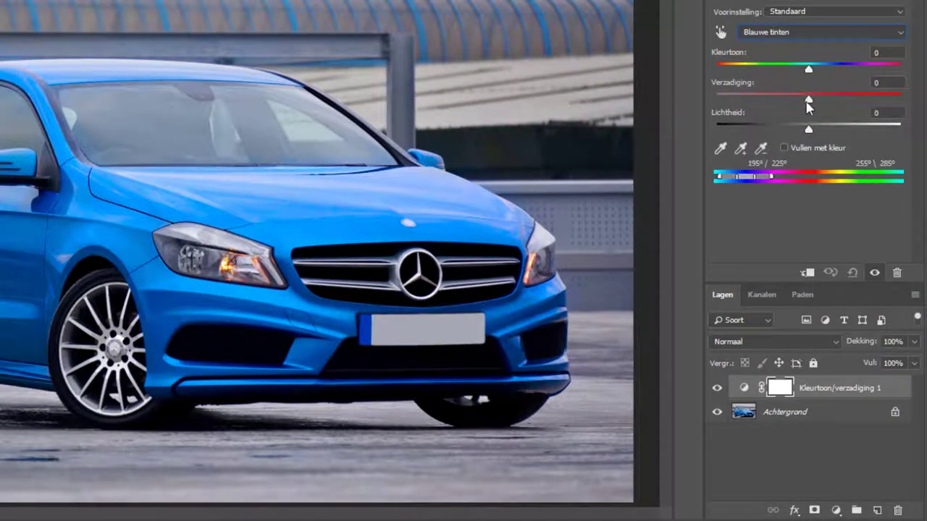
left_click_drag(808, 99, 717, 99)
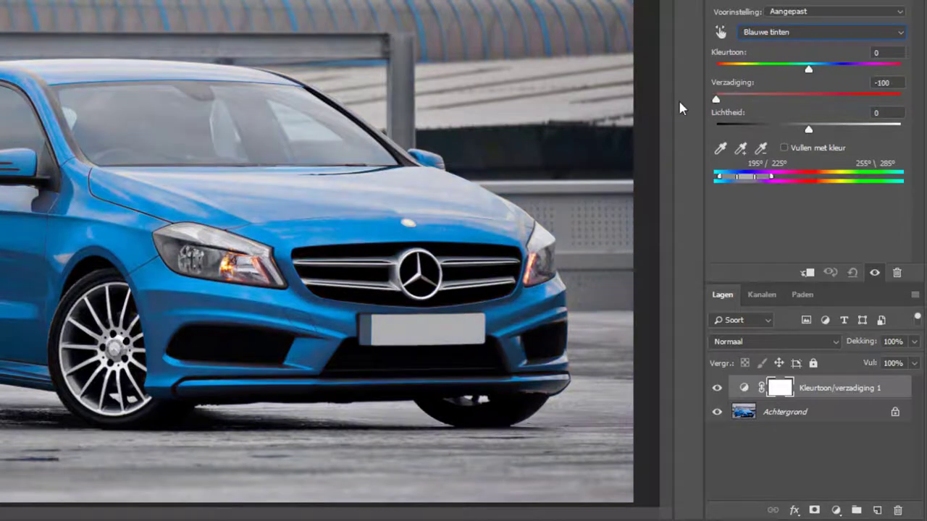
left_click_drag(808, 129, 864, 129)
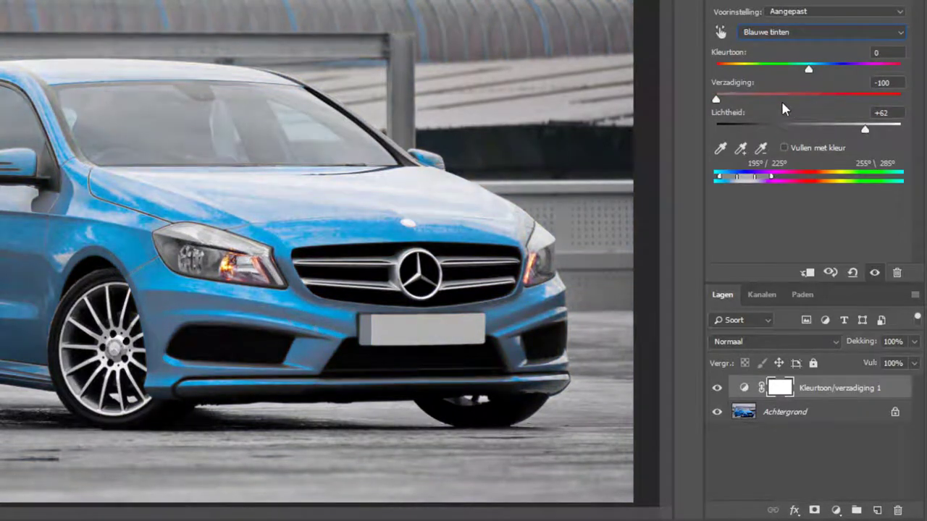
left_click(740, 150)
left_click(112, 228)
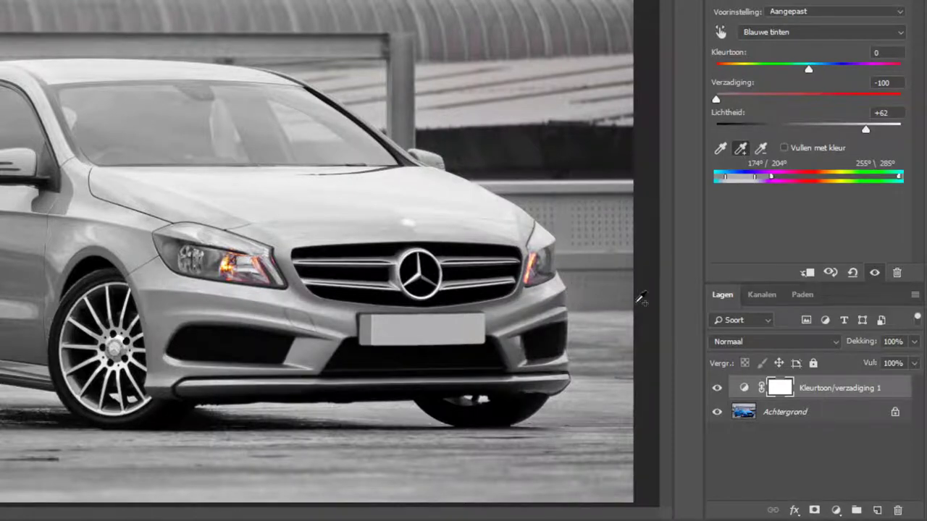
left_click(853, 272)
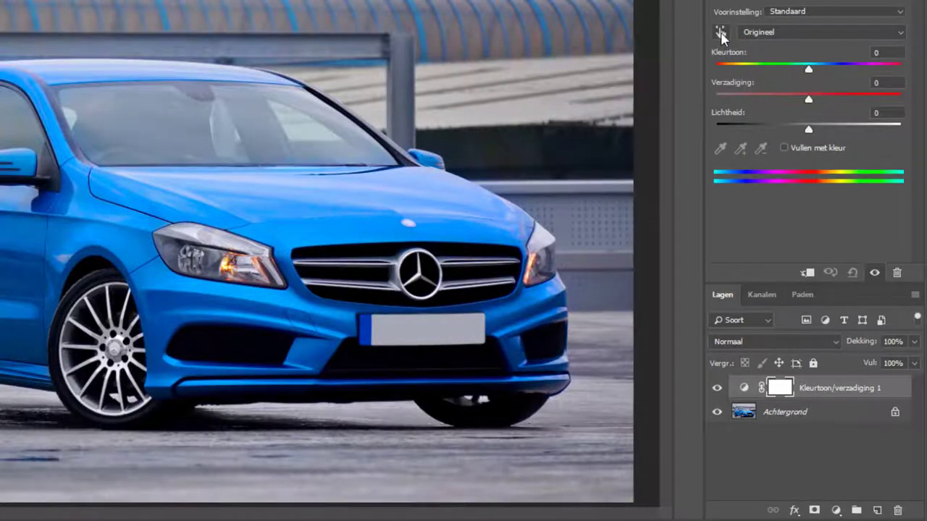
Sample the car paint as the range and set Saturation -100 and Lightness +67.
left_click(721, 33)
left_click(19, 232)
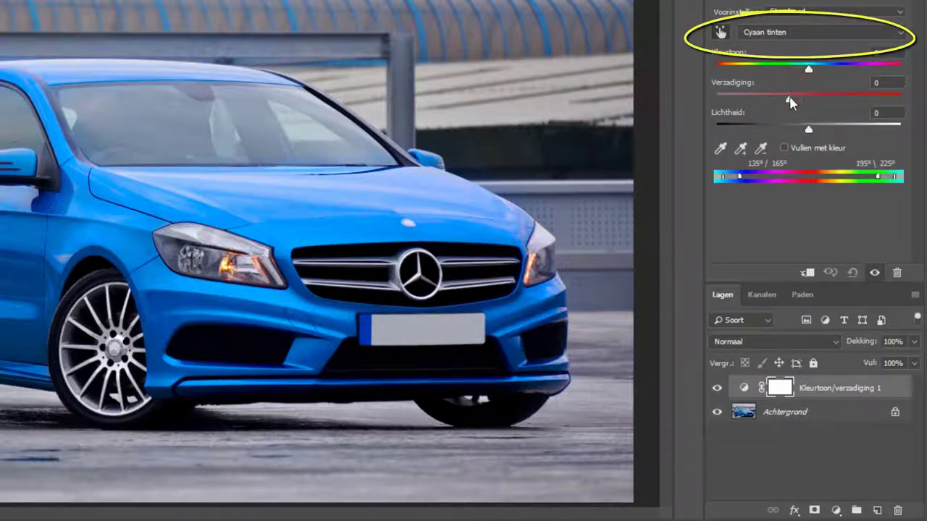
left_click_drag(806, 97, 690, 101)
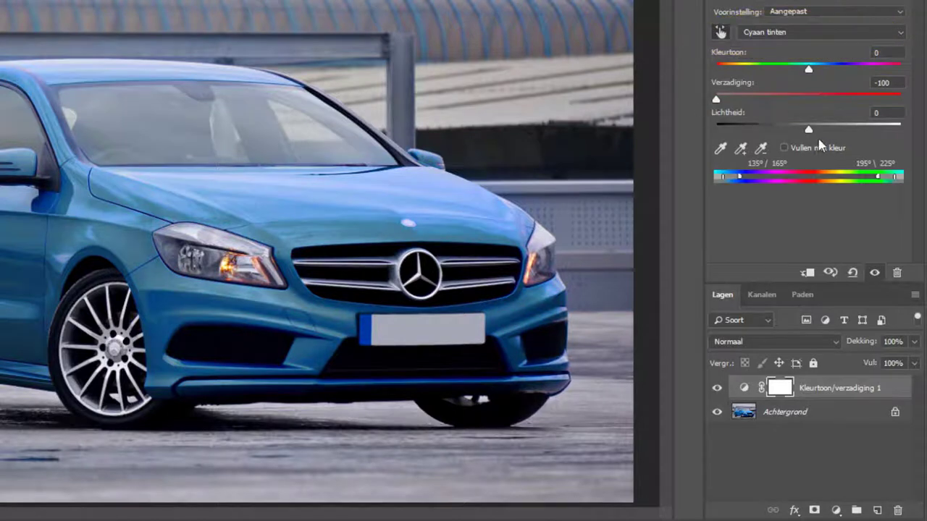
mouse_move(808, 129)
left_mouse_down()
mouse_move(870, 128)
mouse_move(871, 119)
left_mouse_up()
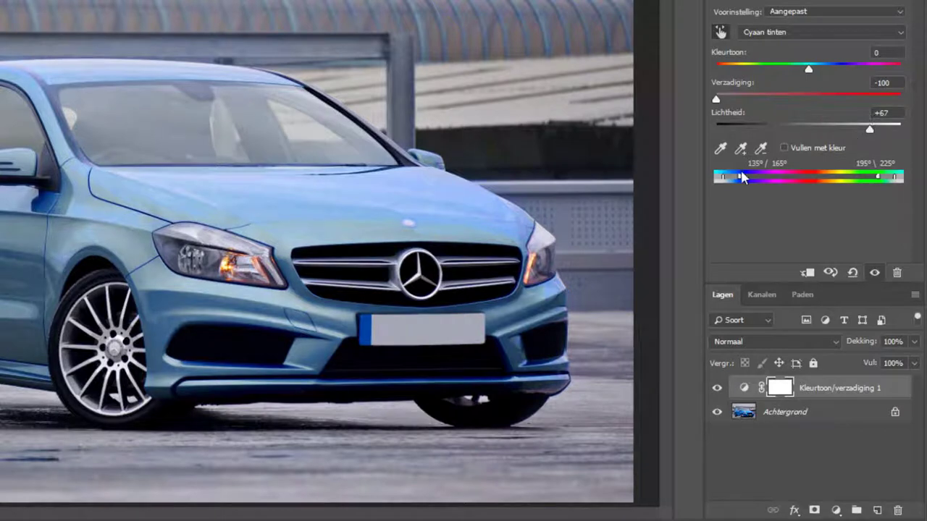
Extend the range with the car's remaining blue shades, including tints near the bumper.
left_click(740, 147)
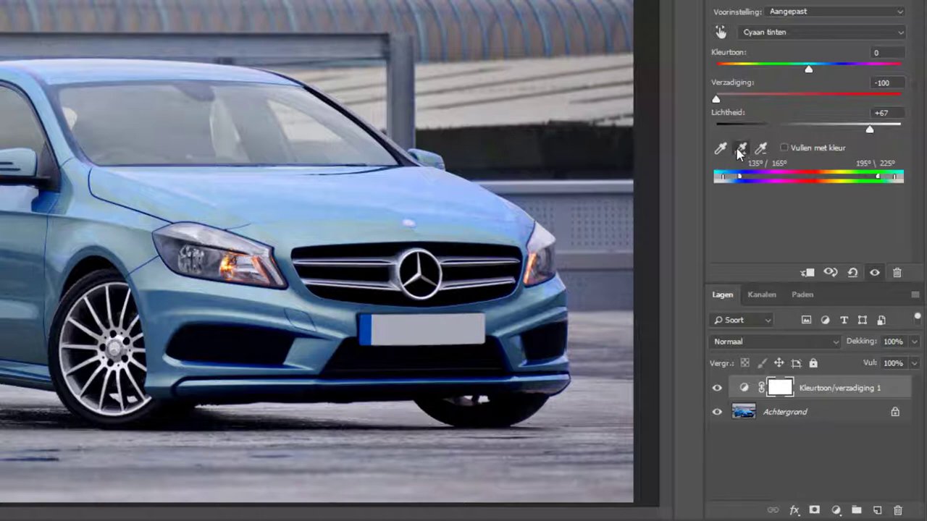
left_click(117, 191)
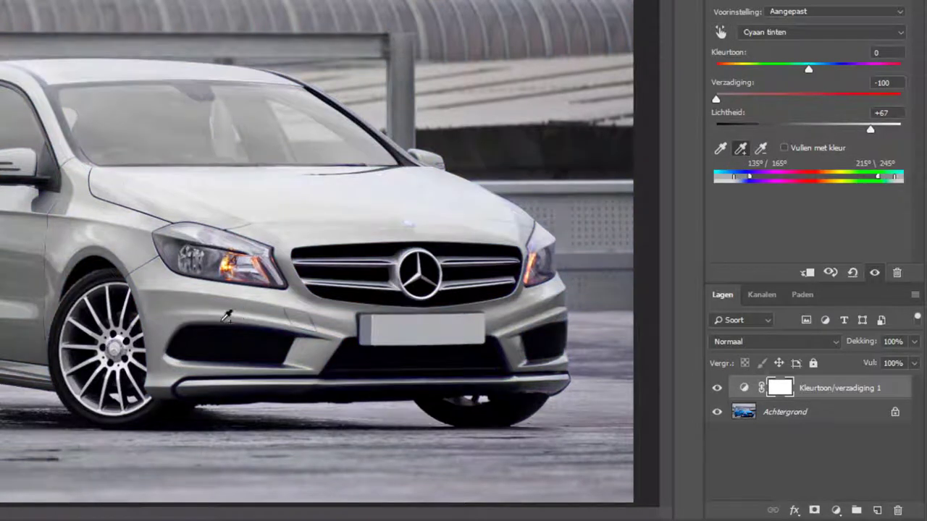
left_click_drag(166, 393, 331, 480)
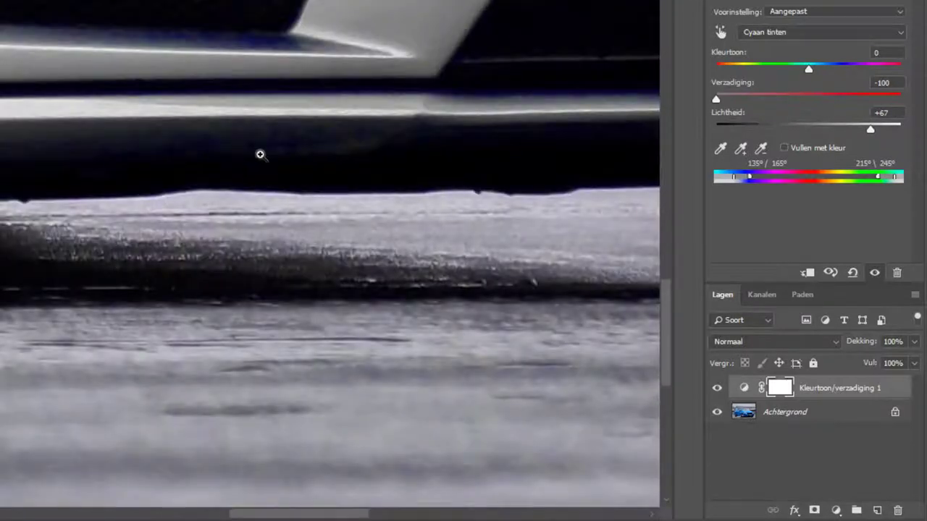
left_click(741, 148)
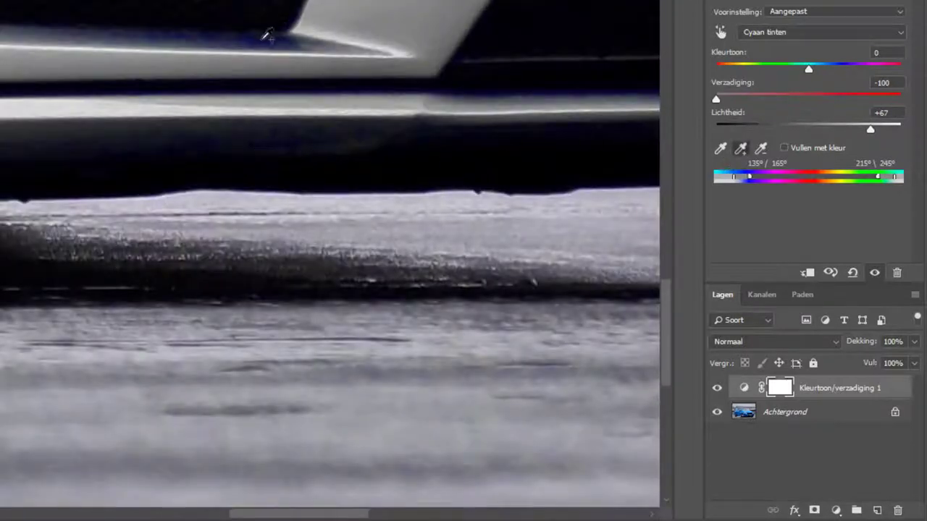
left_click(263, 38)
mouse_move(284, 79)
left_mouse_down()
mouse_move(541, 336)
mouse_move(244, 134)
mouse_move(478, 50)
mouse_move(474, 91)
left_mouse_up()
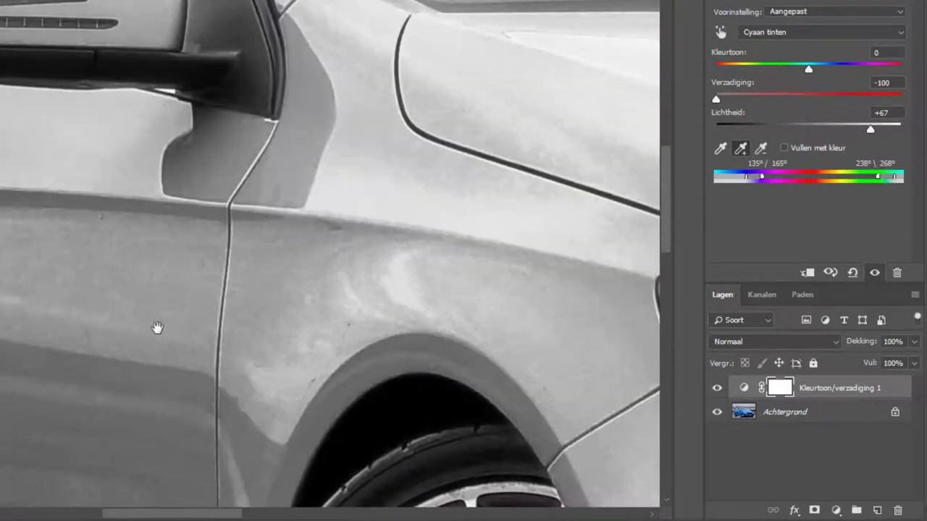
mouse_move(157, 326)
left_mouse_down()
mouse_move(200, 184)
mouse_move(265, 123)
left_mouse_up()
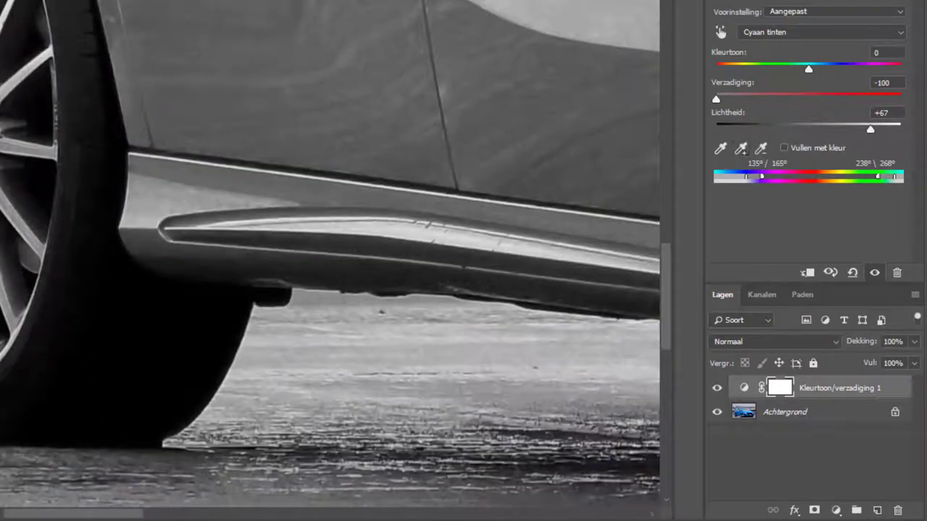
key("ctrl+0")
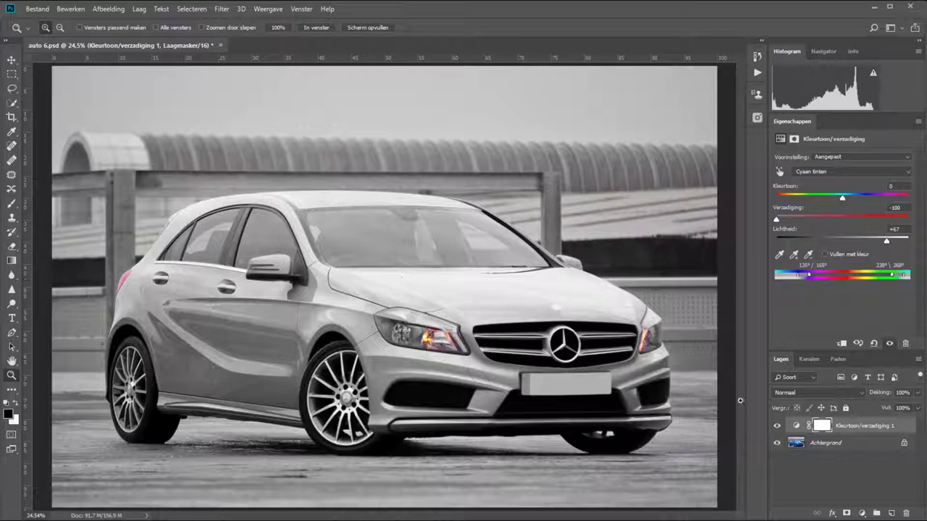
Compare with the adjustment hidden, delete the Hue/Saturation mask, and zoom into the side window.
left_click(778, 427)
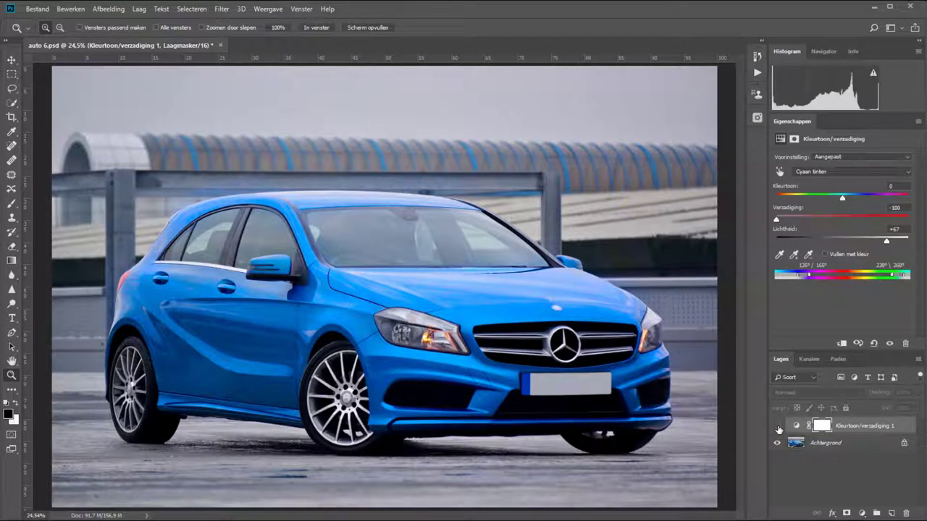
left_click(777, 426)
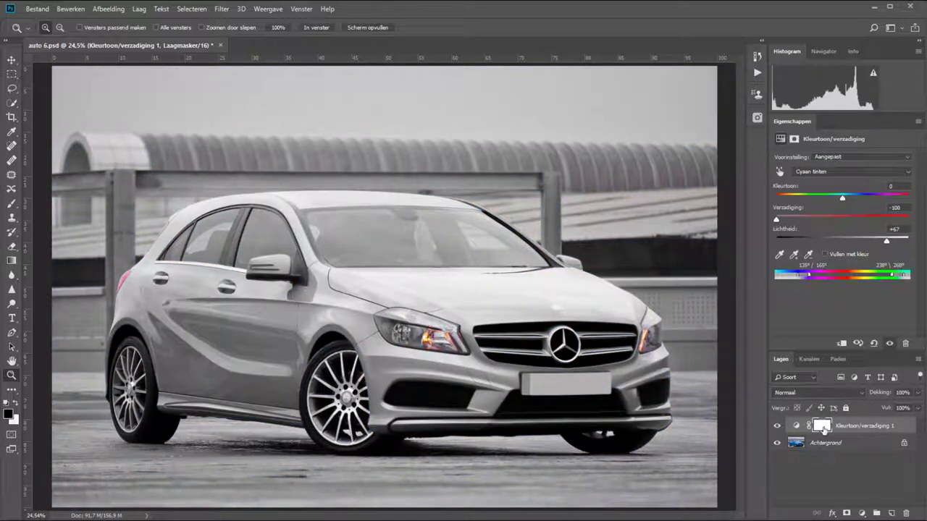
left_click_drag(826, 429, 903, 510)
left_click(426, 203)
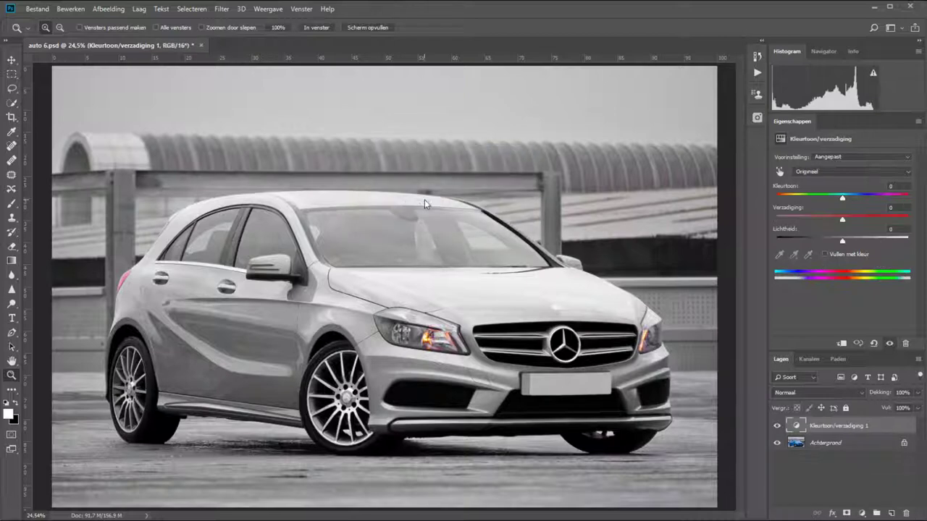
left_click_drag(312, 261, 211, 196)
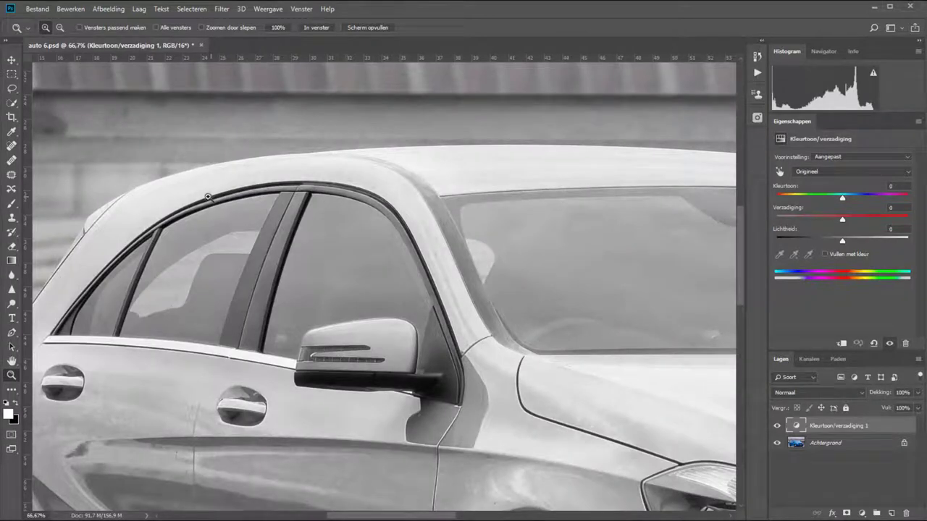
After a trial roof selection, load the saved 'alleen lak' channel as the paint-only selection.
left_click(11, 102)
mouse_move(194, 179)
left_mouse_down()
mouse_move(360, 168)
mouse_move(123, 220)
mouse_move(68, 275)
left_mouse_up()
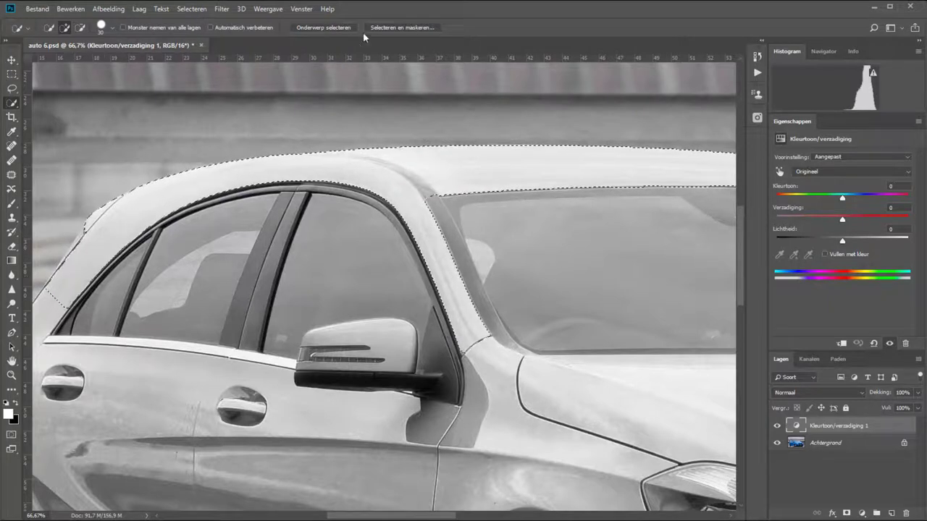
left_click(192, 9)
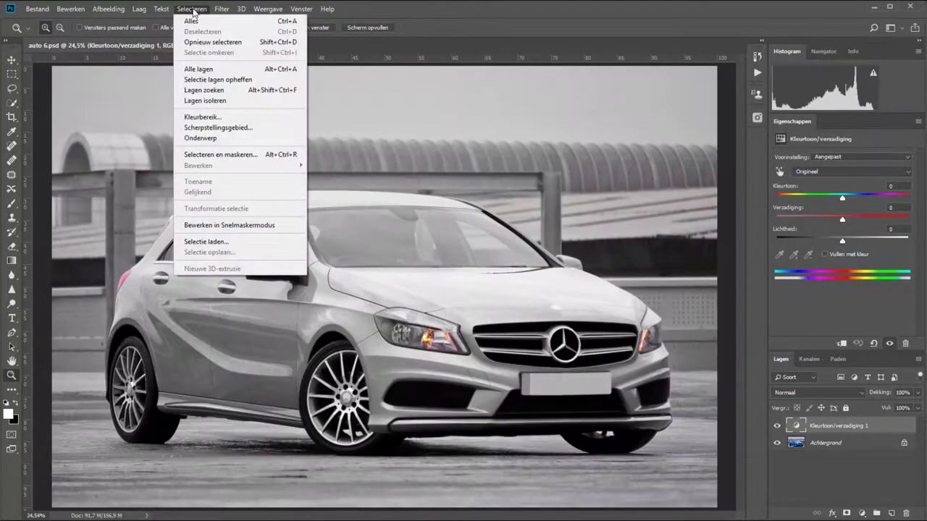
left_click(228, 243)
left_click(472, 153)
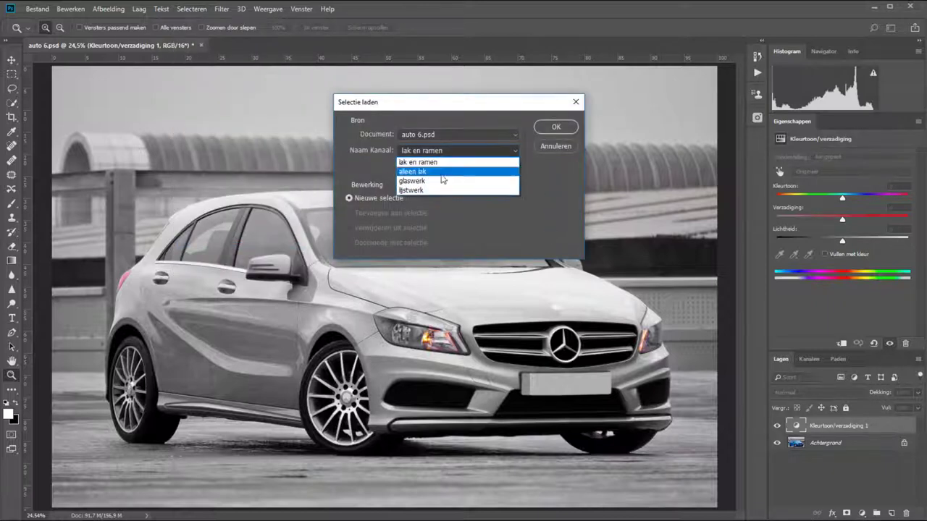
left_click(441, 172)
left_click(548, 127)
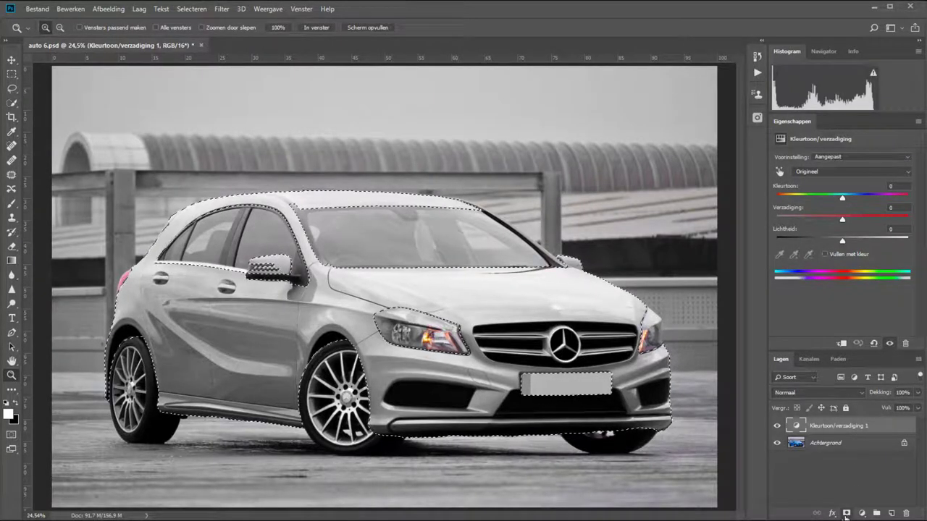
Add a layer mask to the Hue/Saturation layer from the active paint selection.
left_click(845, 513)
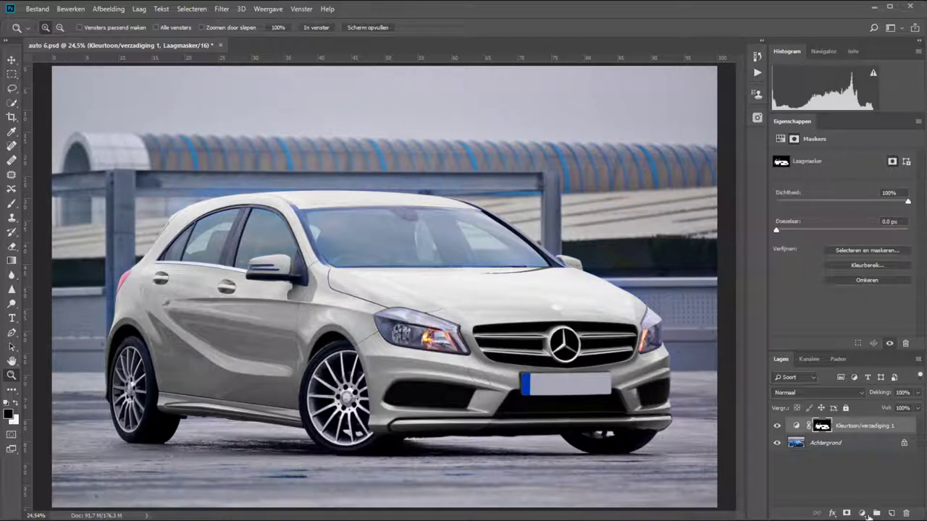
Add a Curves layer with its midpoint at input 95 / output 115, then hide it to compare.
left_click(863, 516)
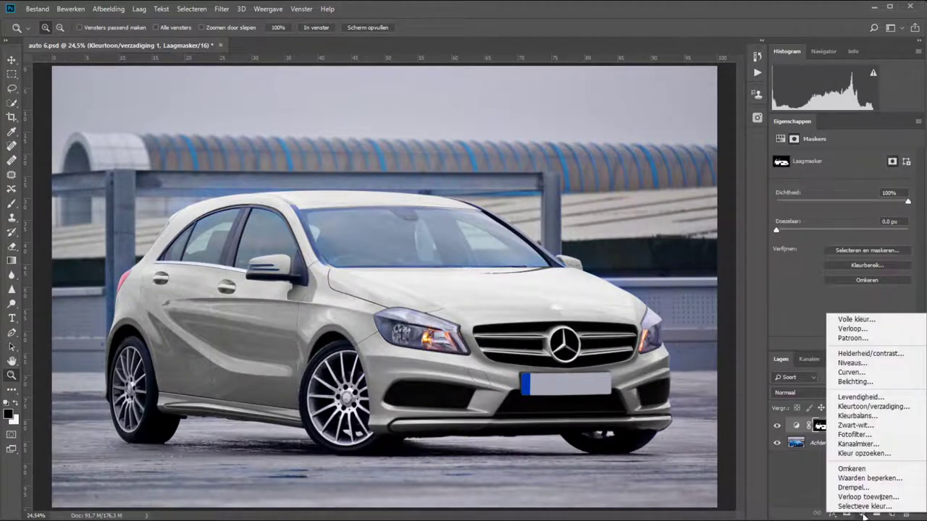
left_click(856, 374)
left_click_drag(850, 241, 847, 232)
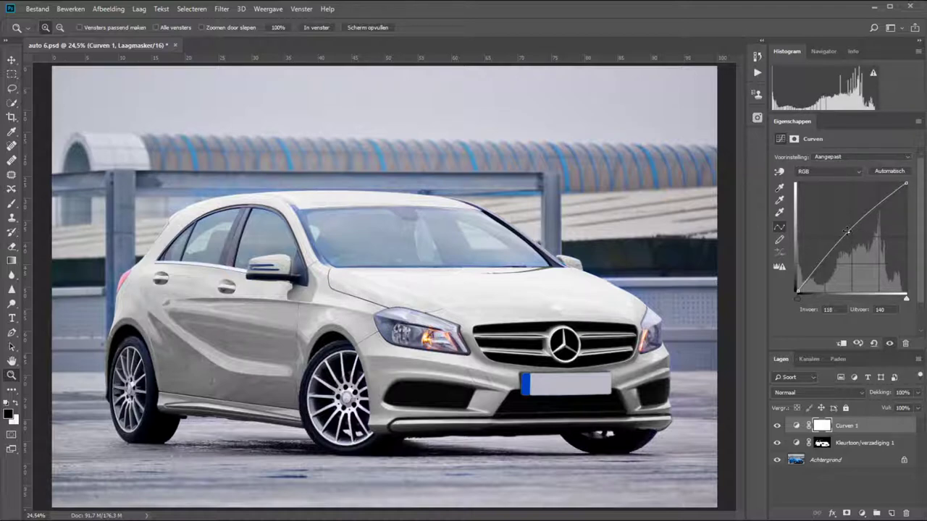
left_click_drag(847, 231, 832, 211)
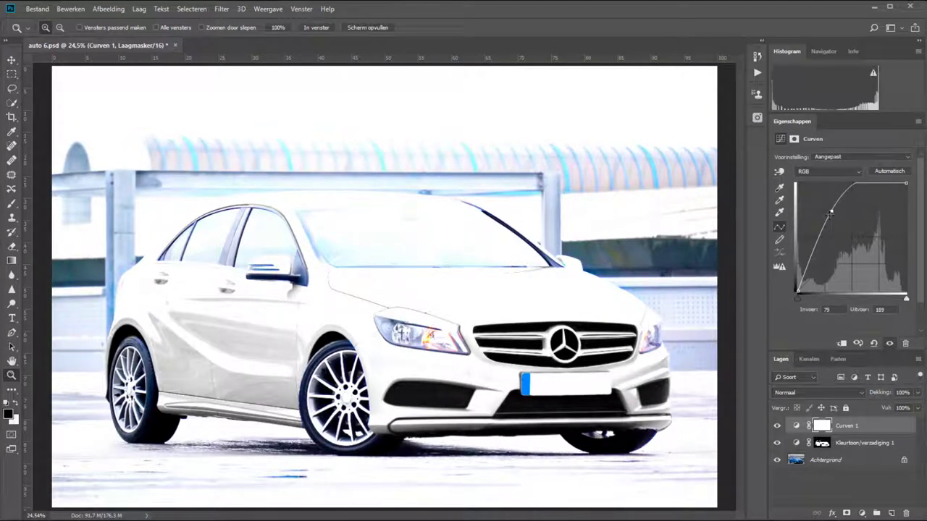
left_click_drag(831, 211, 839, 243)
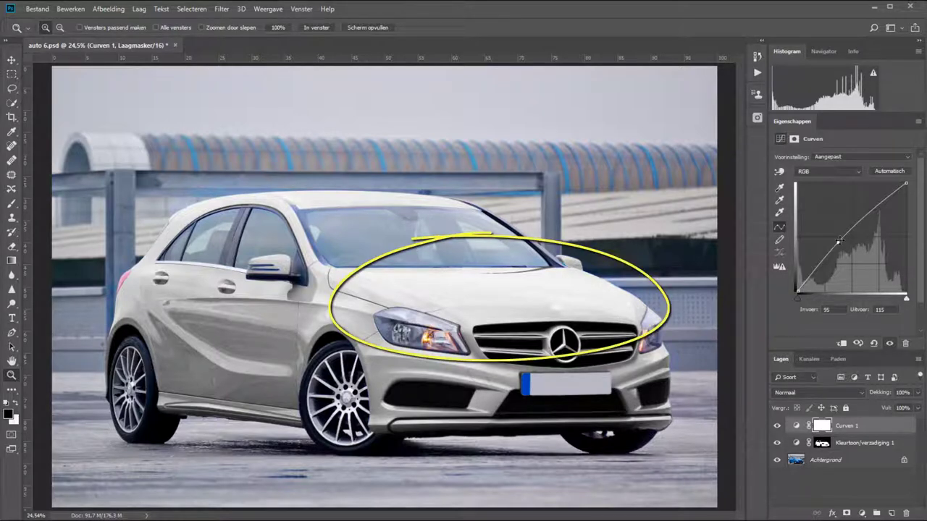
left_click(777, 427)
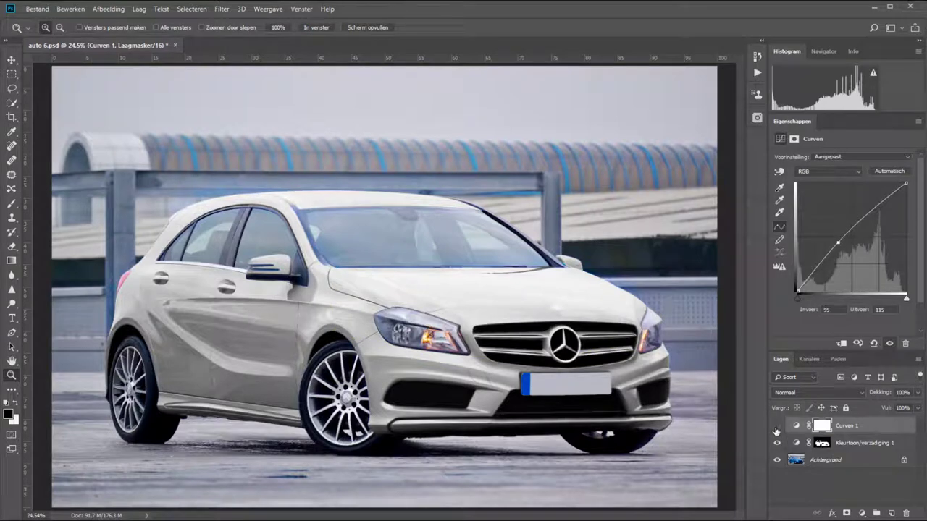
Show Curves 1 again, clip it to the Hue/Saturation layer, and toggle it to compare.
left_click(776, 427)
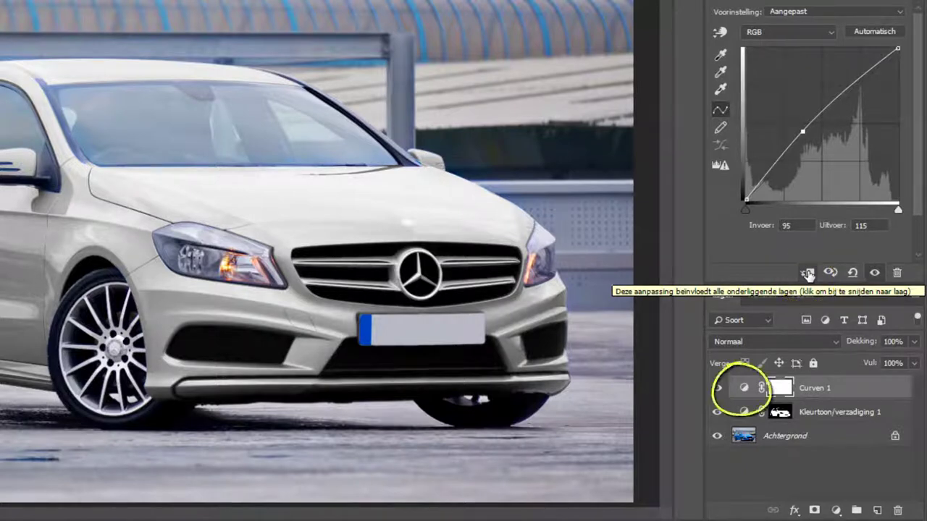
left_click(807, 273)
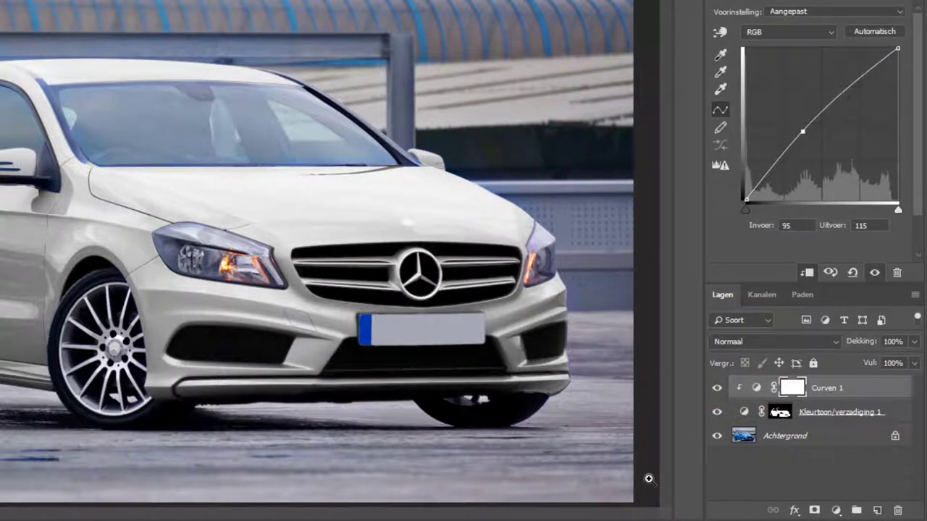
left_click(718, 390)
left_click(717, 390)
left_click(718, 390)
left_click(717, 390)
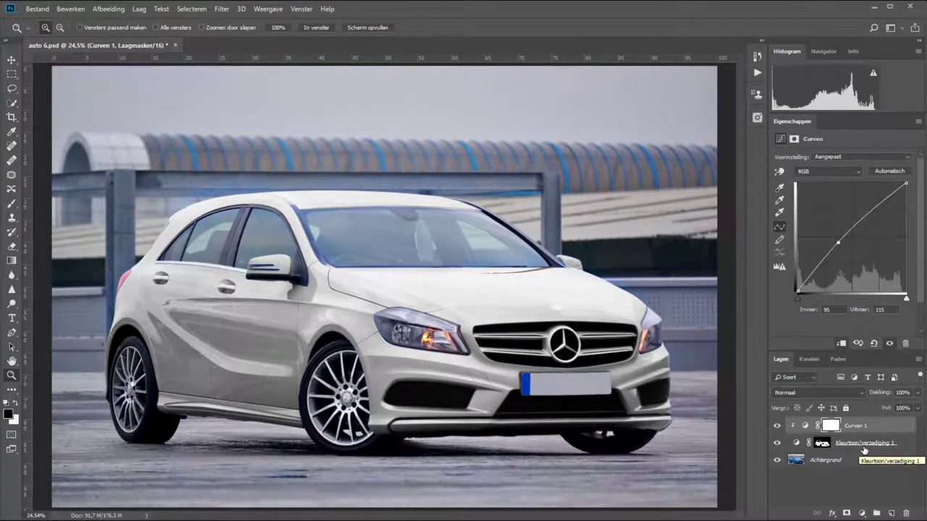
Select the Hue/Saturation mask, zoom to the hood emblem, and choose a soft round brush.
left_click(821, 443)
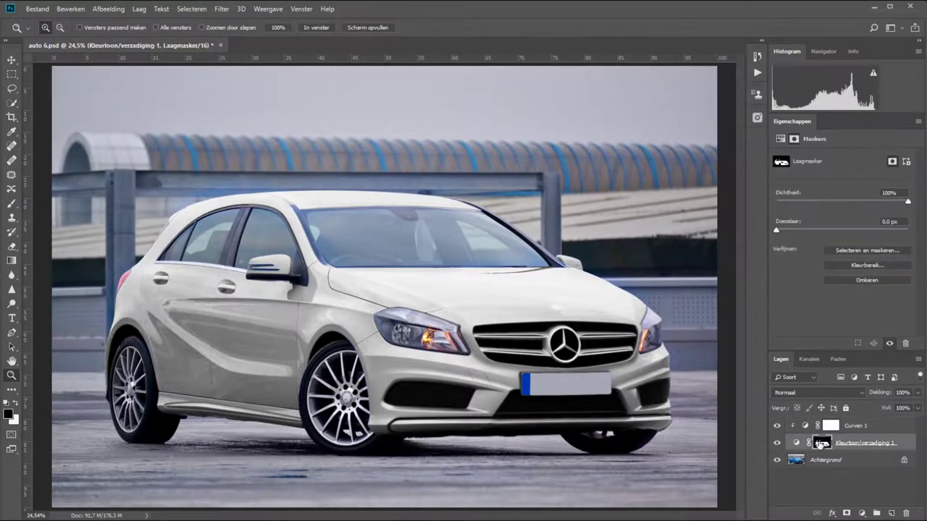
left_click(822, 443, "alt")
left_click_drag(527, 286, 612, 312)
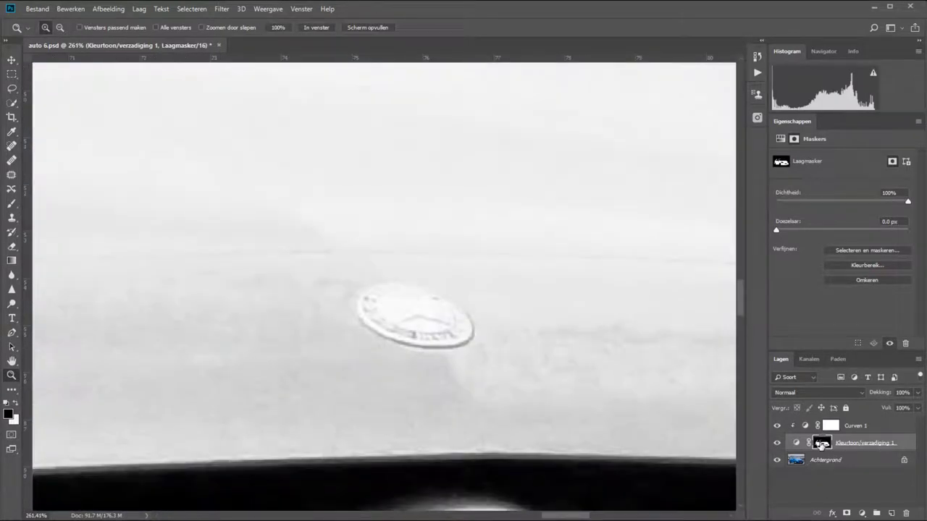
key("b")
right_click(395, 309)
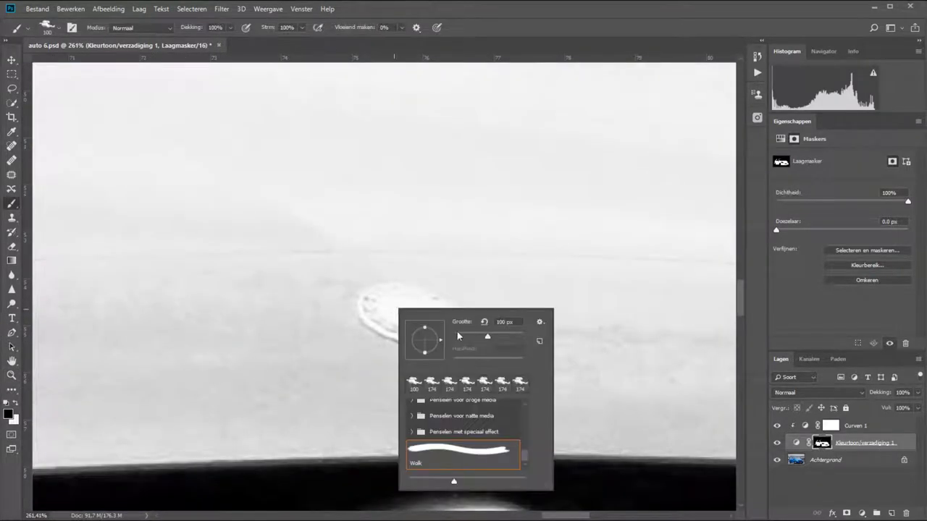
left_click_drag(456, 332, 468, 337)
key("Return")
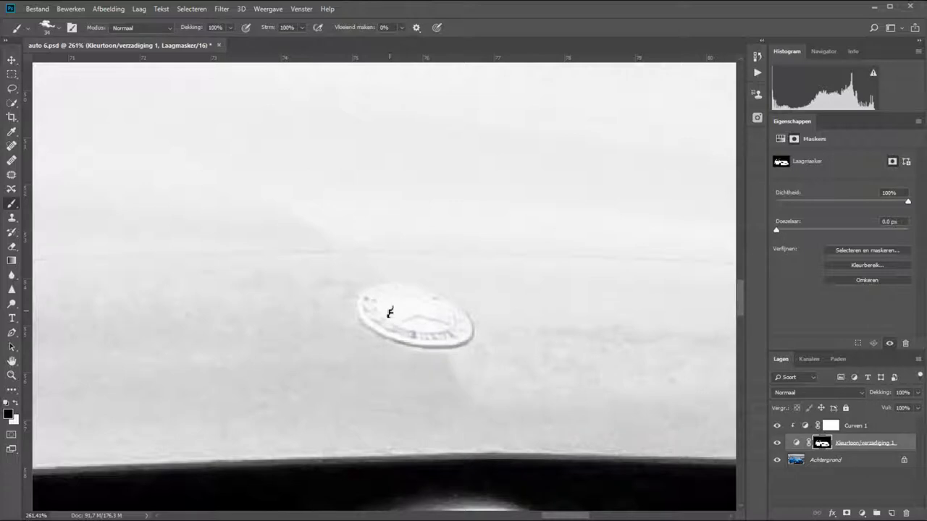
left_click(29, 29)
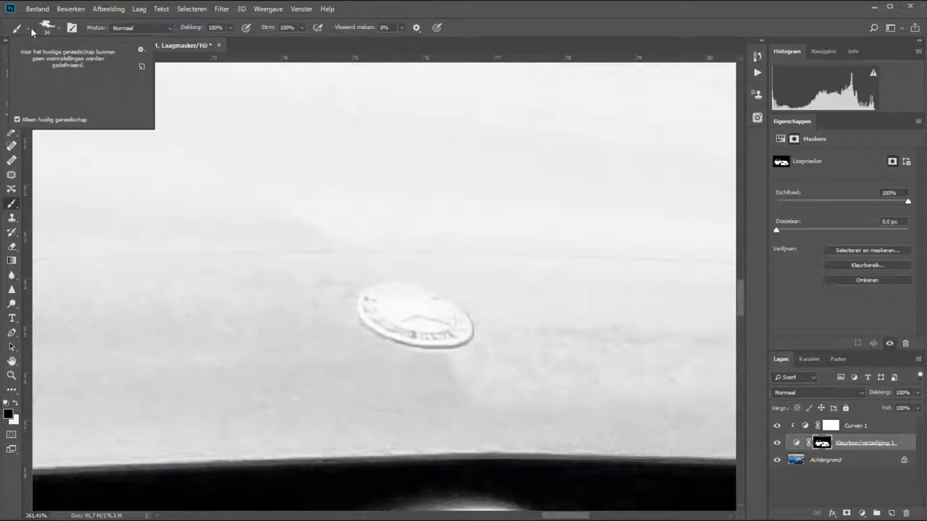
left_click(58, 29)
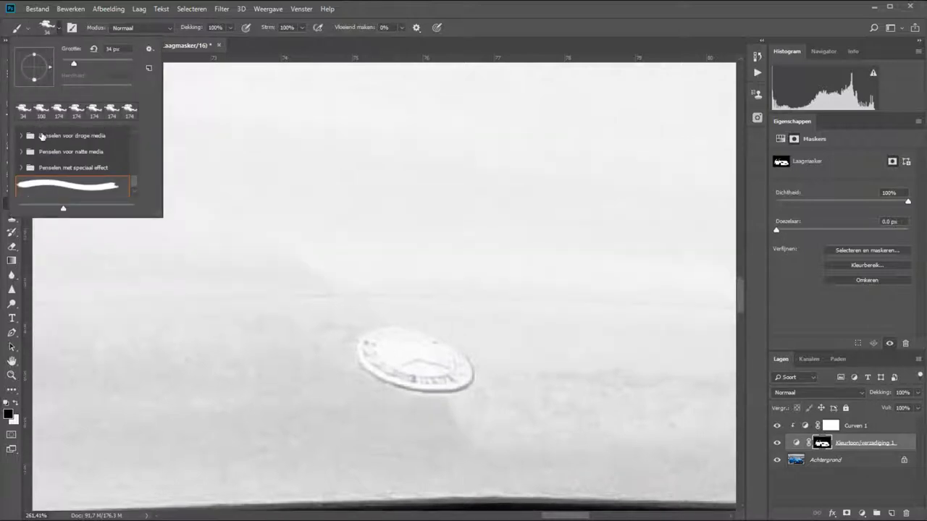
scroll(134, 152, "up", 5)
left_click(85, 153)
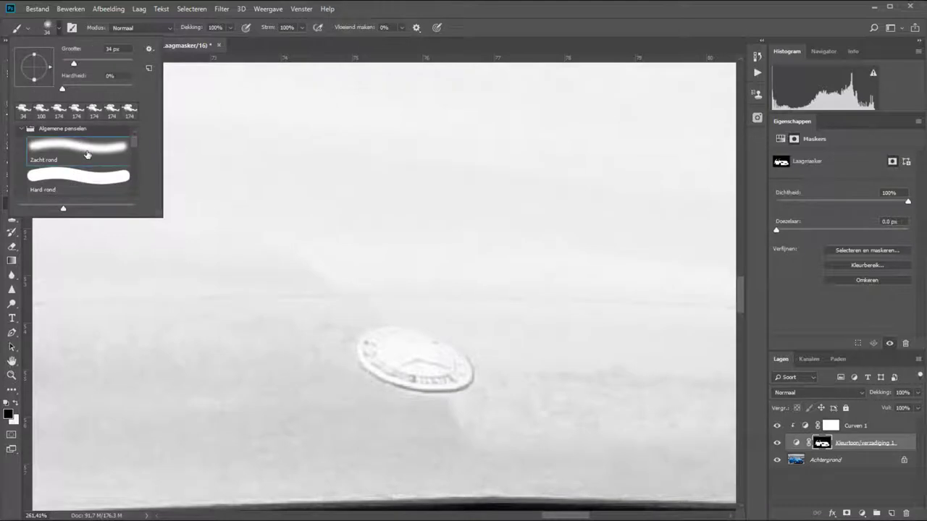
Paint the emblem out of the mask with a 20 px black brush, fixing edges in white.
right_click(384, 344)
left_click(387, 357)
left_click_drag(472, 384, 509, 412)
right_click(442, 389)
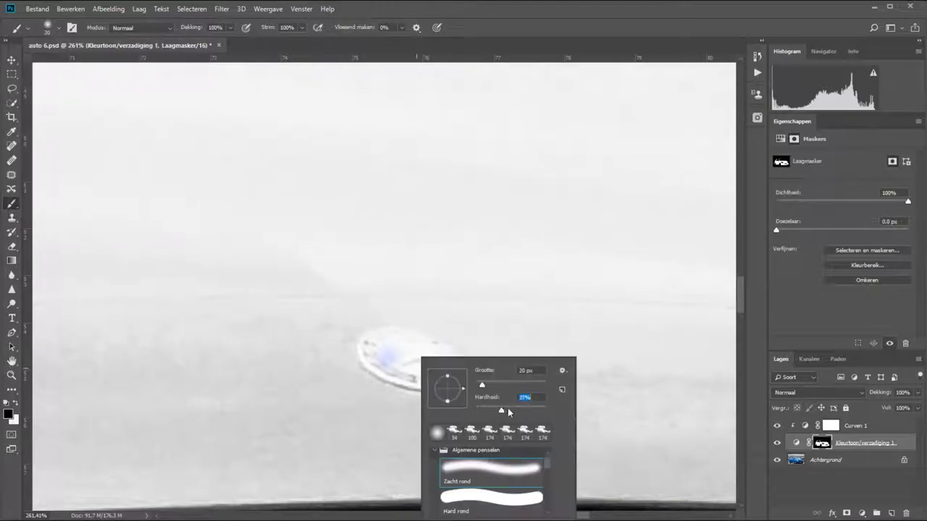
key("Return")
mouse_move(365, 346)
left_mouse_down()
mouse_move(456, 383)
mouse_move(440, 347)
mouse_move(376, 333)
mouse_move(389, 362)
mouse_move(445, 363)
mouse_move(410, 355)
mouse_move(355, 376)
mouse_move(439, 398)
mouse_move(459, 391)
mouse_move(478, 367)
mouse_move(470, 353)
mouse_move(434, 326)
mouse_move(377, 321)
mouse_move(459, 338)
mouse_move(467, 349)
left_mouse_up()
key("x")
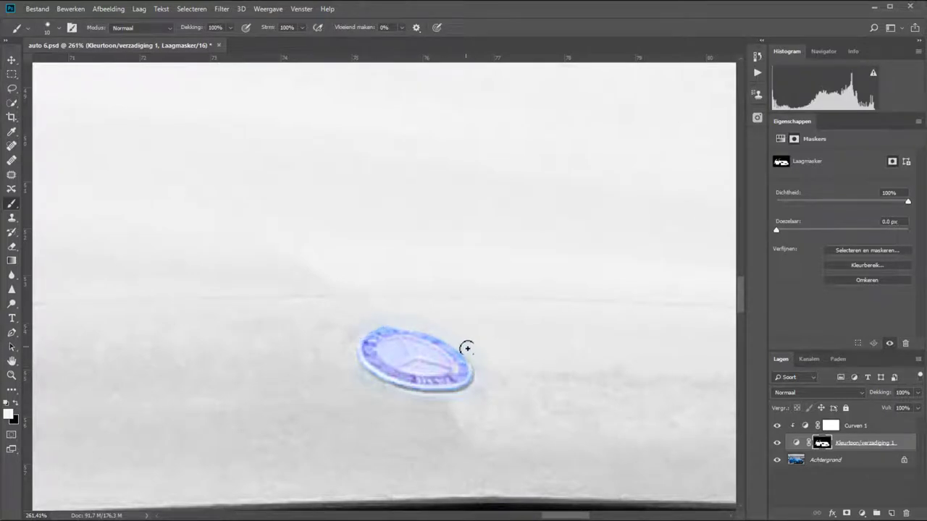
key("z")
key("ctrl+0")
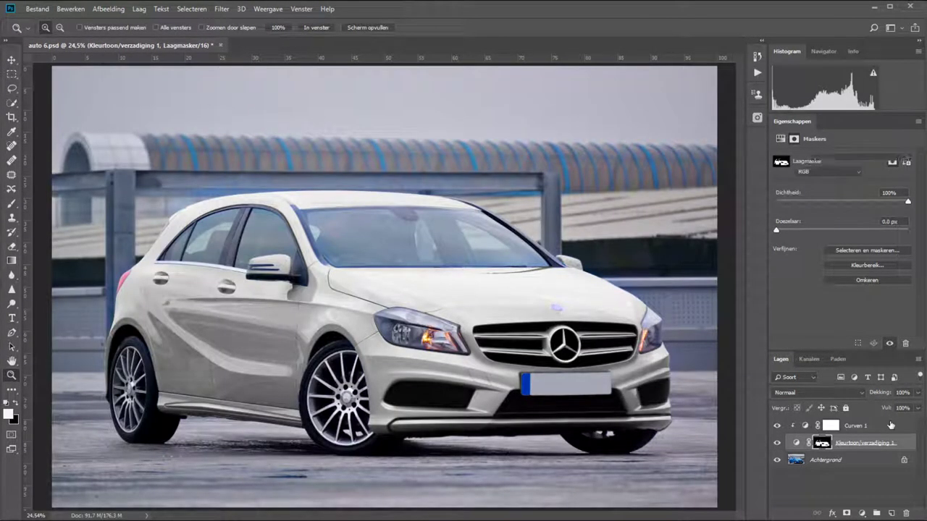
Add a raised Curven 2 layer above Curves 1, clip it to the layer below, and compare.
left_click(890, 425)
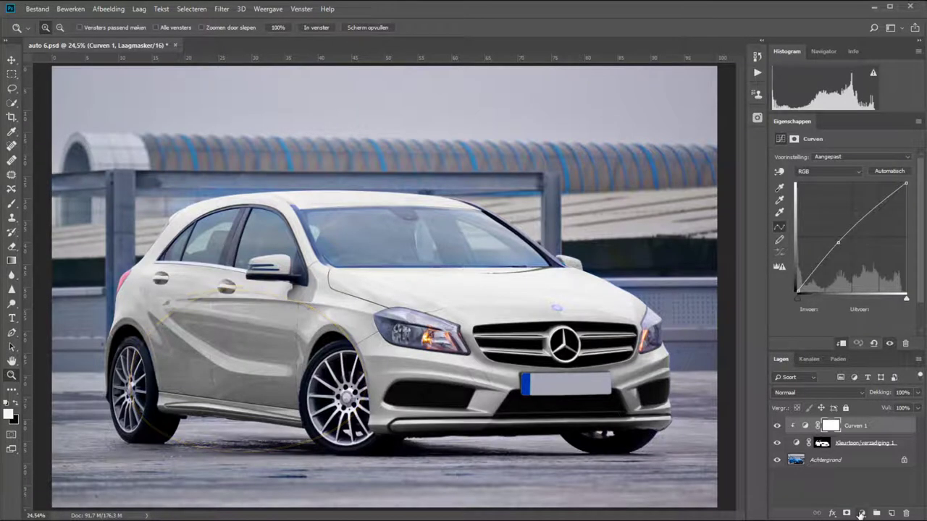
left_click(860, 513)
left_click(851, 370)
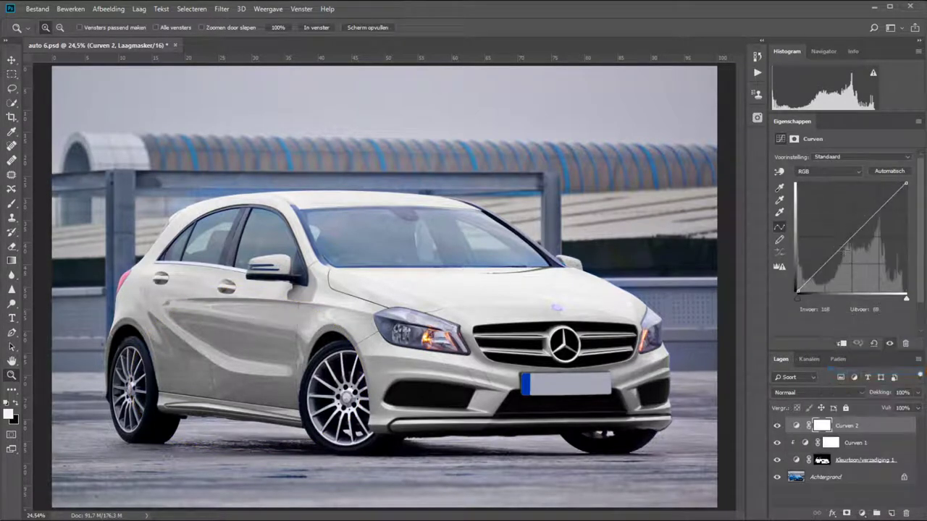
left_click_drag(844, 239, 834, 226)
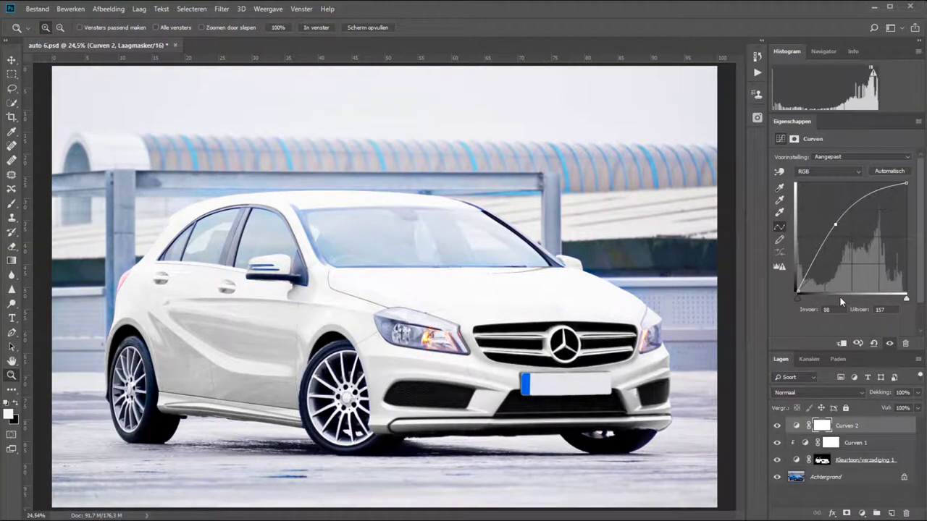
left_click(842, 345)
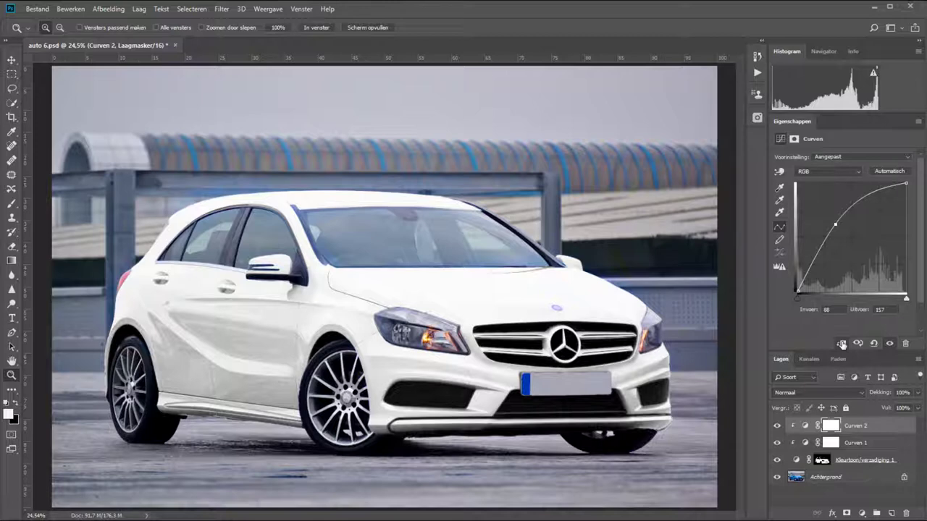
left_click(777, 426)
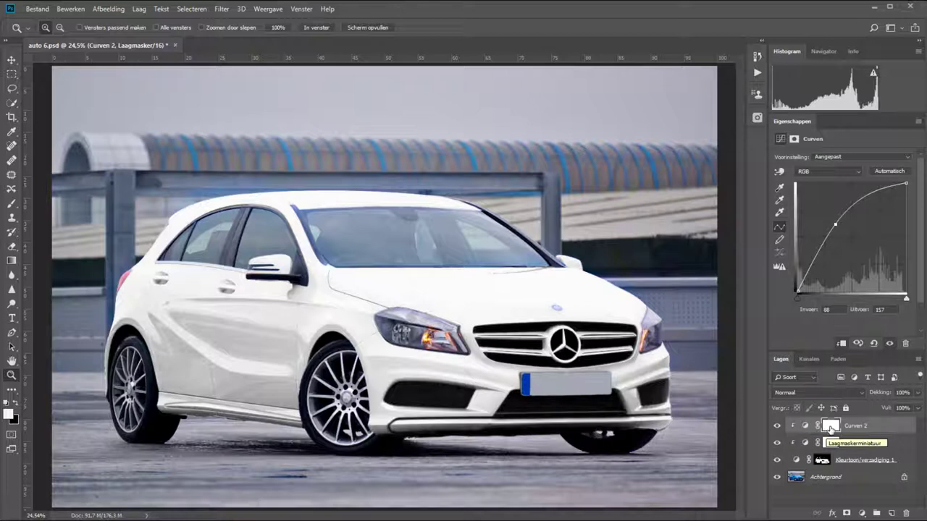
Paint the Curven 2 mask black over the windshield, headlights, body strip and roof.
left_click(831, 427)
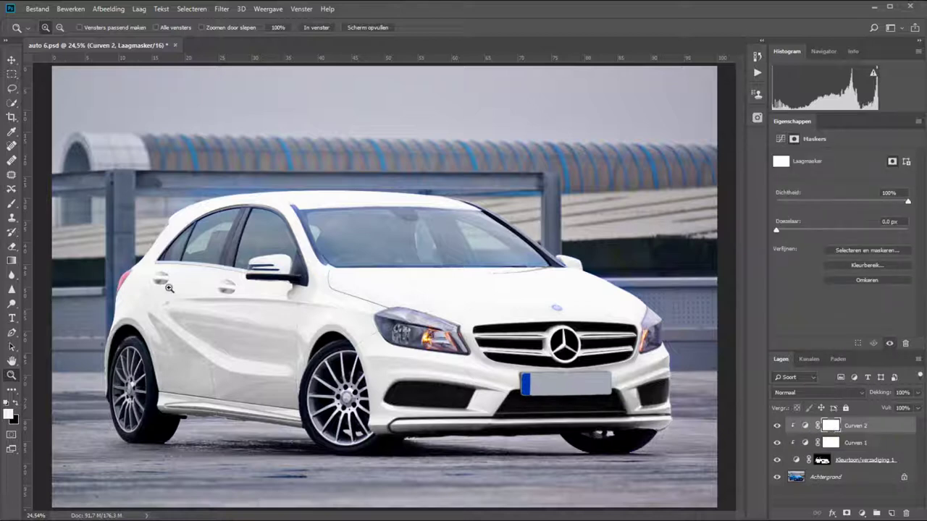
left_click(9, 204)
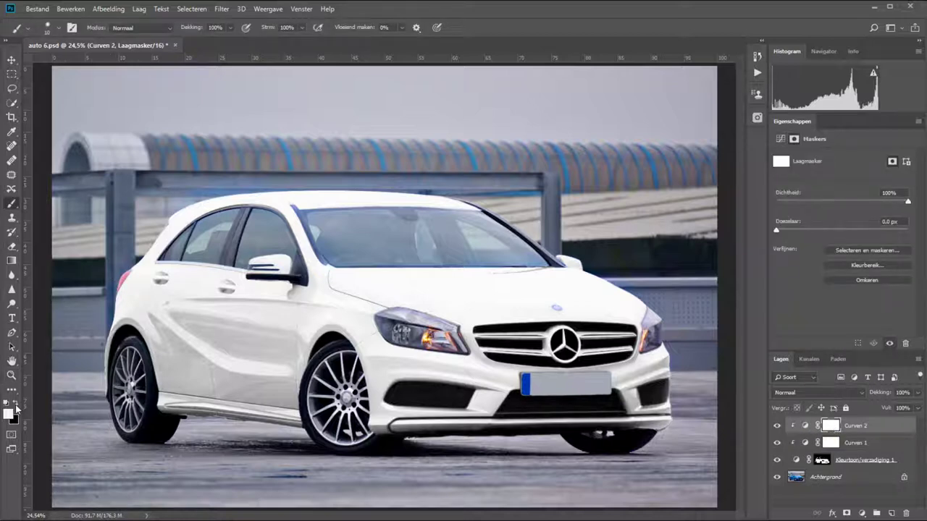
right_click(403, 230)
left_click_drag(403, 234, 438, 238)
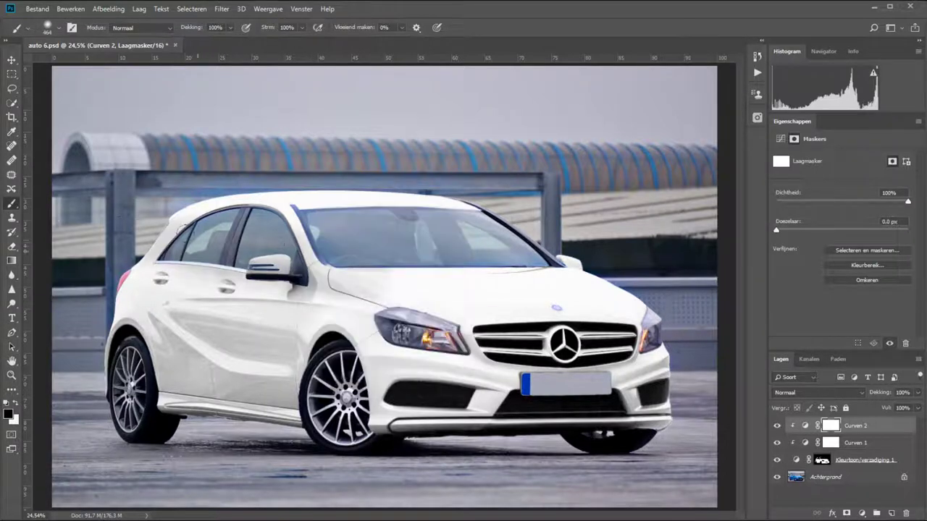
left_click_drag(326, 232, 435, 333)
mouse_move(123, 286)
left_mouse_down()
mouse_move(637, 319)
mouse_move(584, 252)
left_mouse_up()
left_click_drag(480, 210, 199, 214)
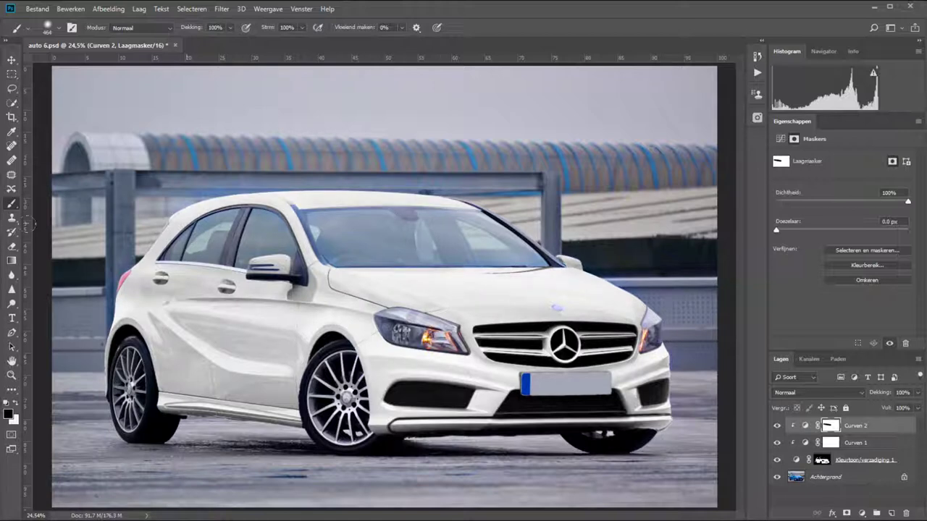
Lightly mask the side panel with a large 0% hardness brush, then lower the Curven 2 curve.
right_click(452, 287)
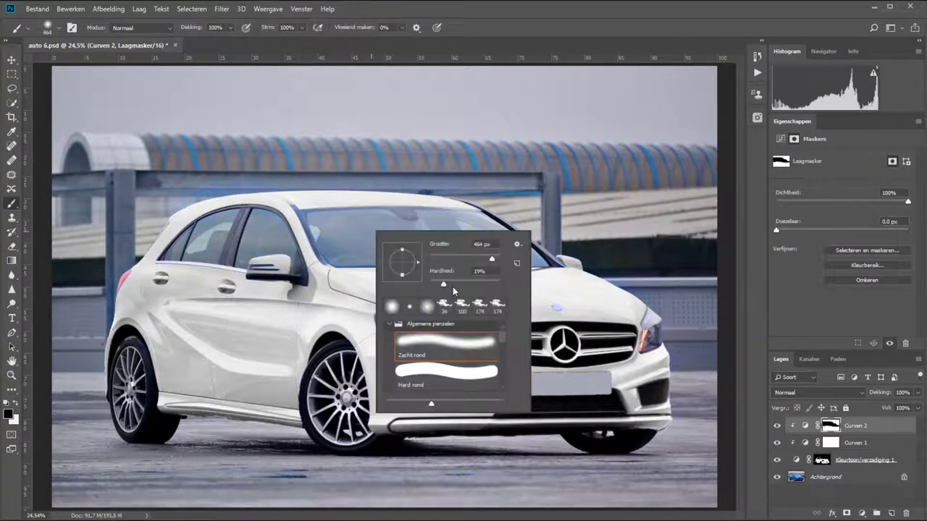
left_click_drag(453, 287, 430, 287)
left_click_drag(493, 259, 499, 258)
key("Return")
left_click_drag(138, 317, 348, 326)
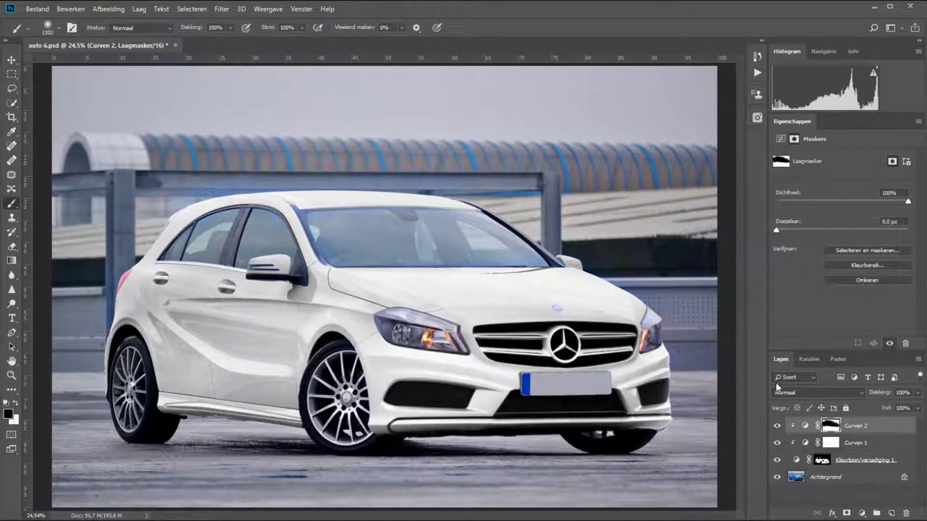
left_click(777, 427)
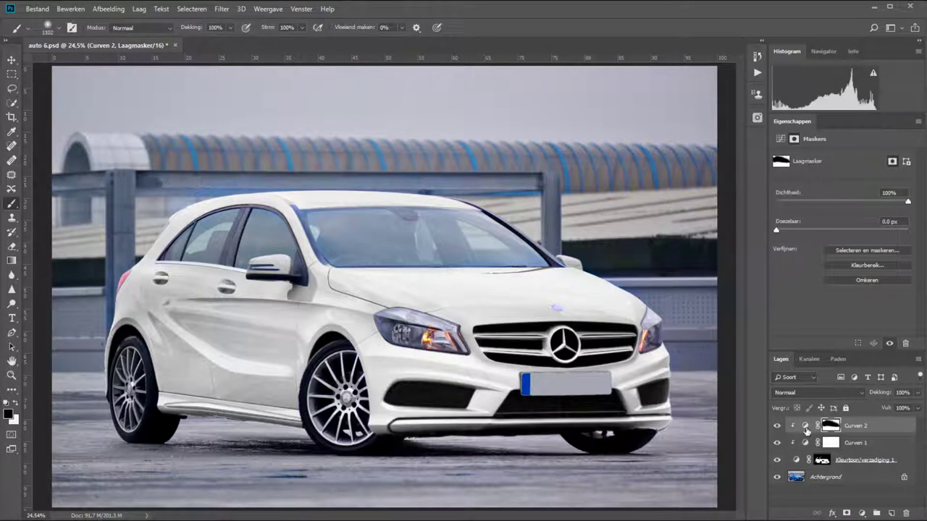
left_click(805, 426)
left_click_drag(835, 223, 837, 236)
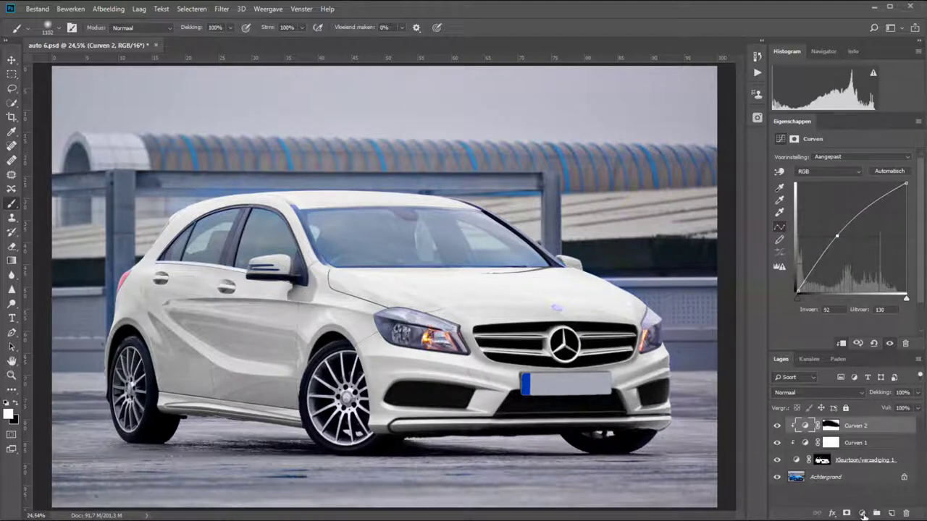
Add a brightening Curves layer, Curven 3, clipped to Curven 2, with its mask inverted to black.
left_click(863, 516)
left_click(862, 377)
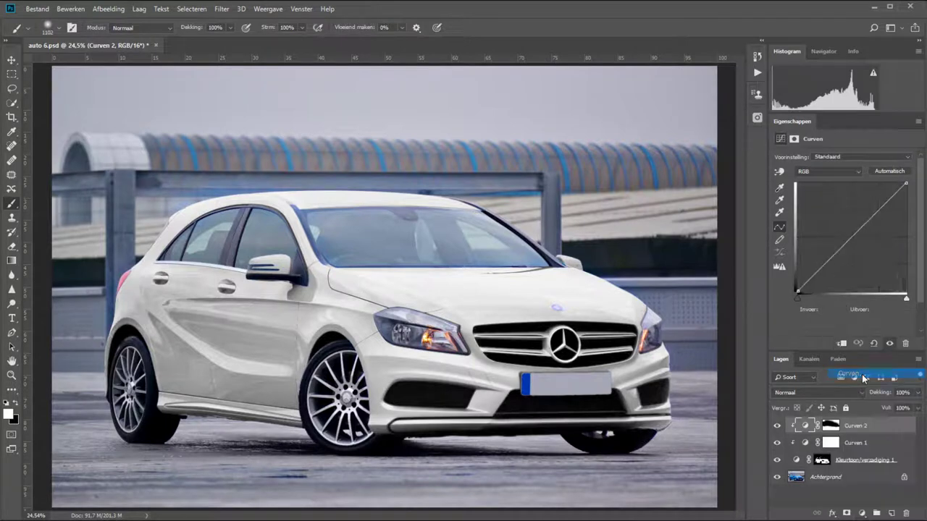
left_click_drag(840, 249, 840, 234)
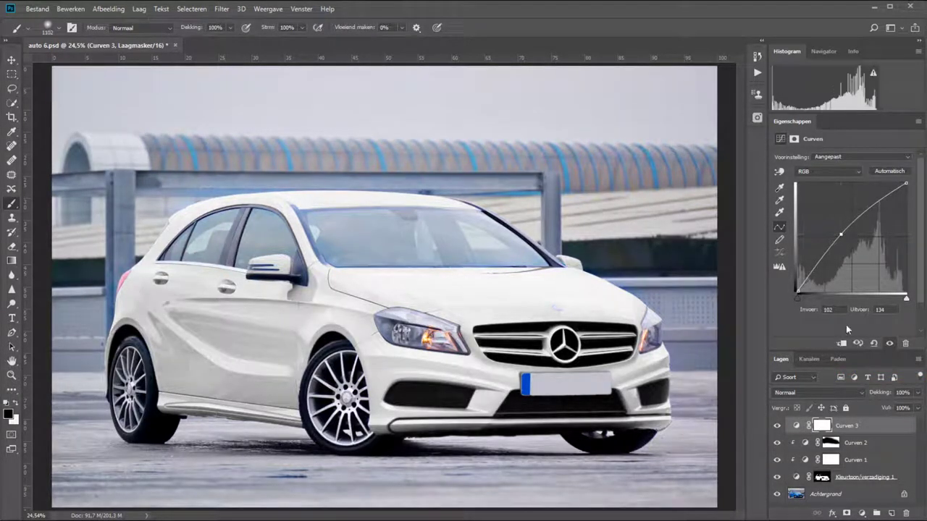
left_click(841, 343)
left_click(831, 428)
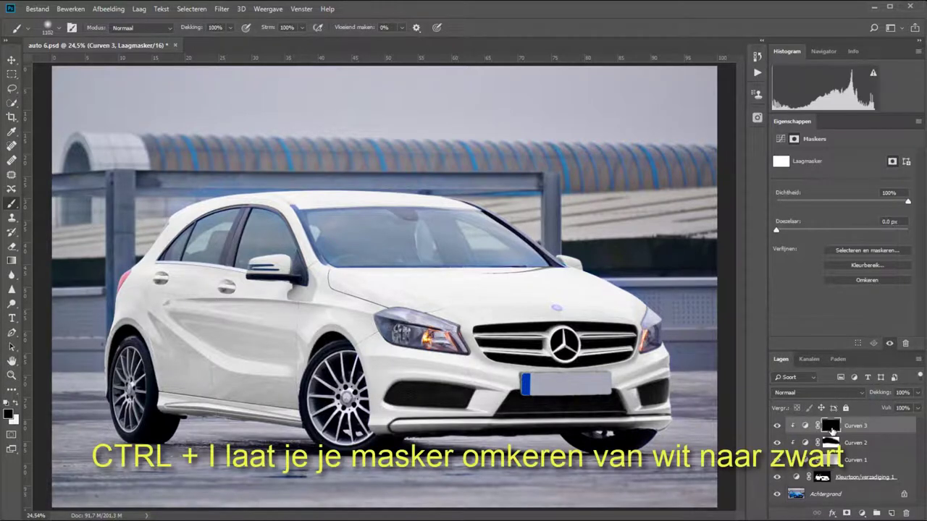
key("ctrl+i")
Paint the Curven 3 mask white over the car side and upper rear door with a 275 px brush.
right_click(328, 310)
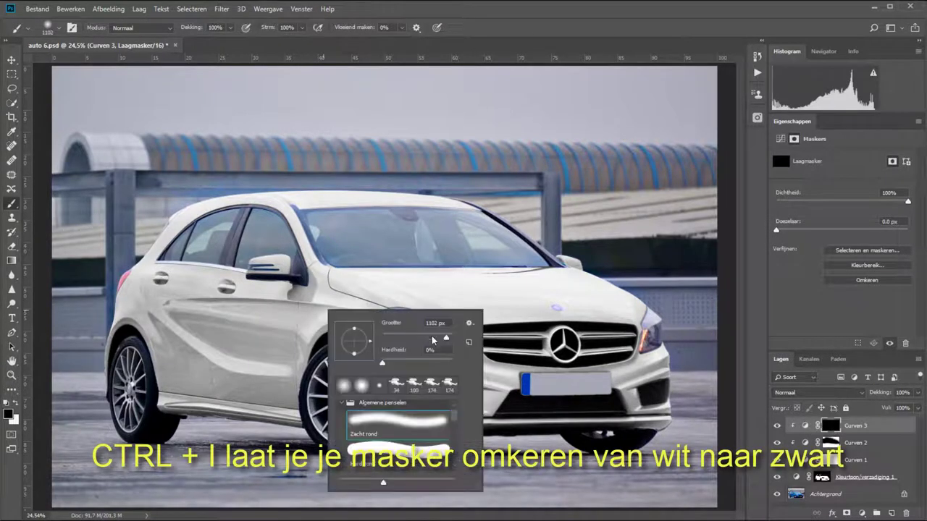
type("275")
key("x")
left_click_drag(174, 318, 294, 398)
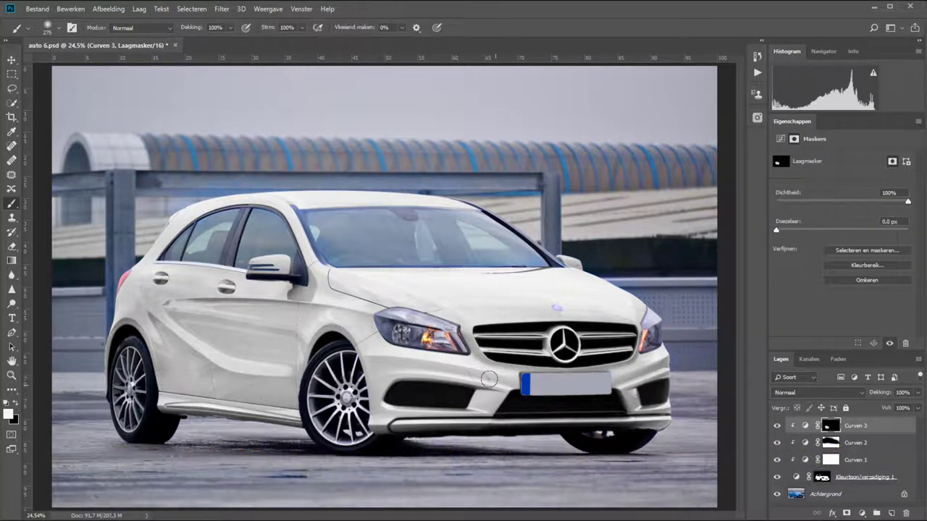
key("bracketright")
key("bracketright")
key("bracketright")
key("2")
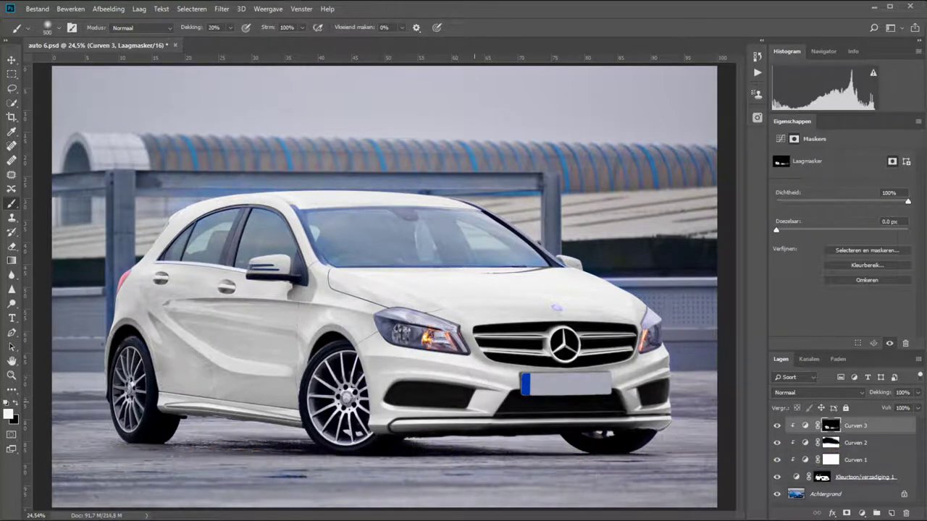
key("0")
key("bracketleft")
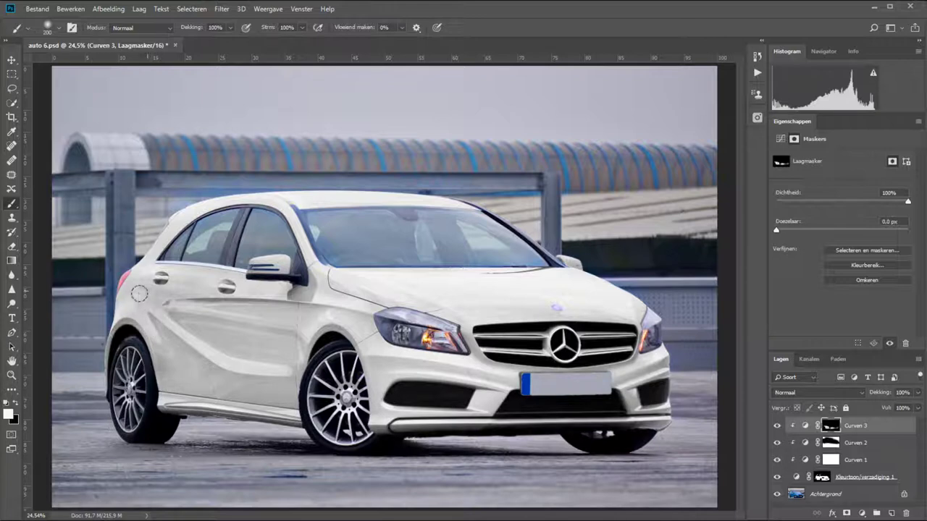
left_click_drag(133, 290, 197, 275)
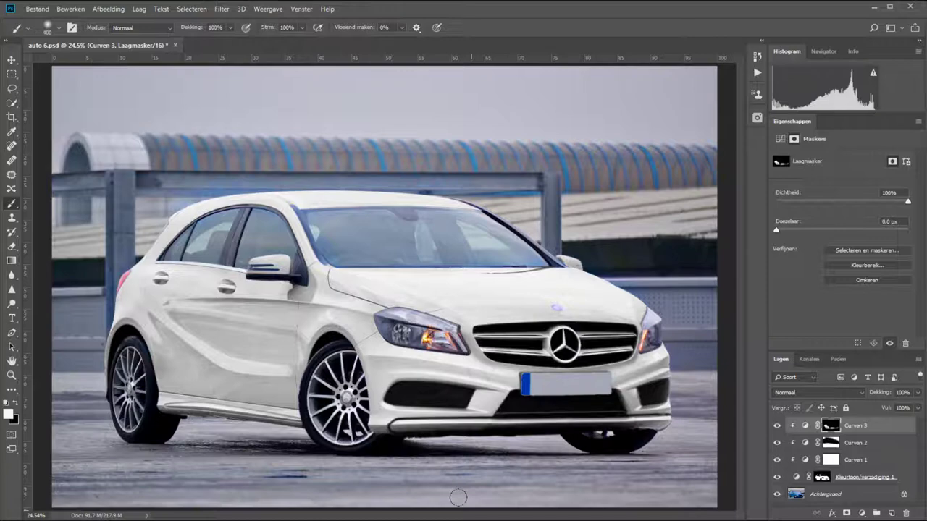
key("z")
left_click_drag(246, 181, 370, 286)
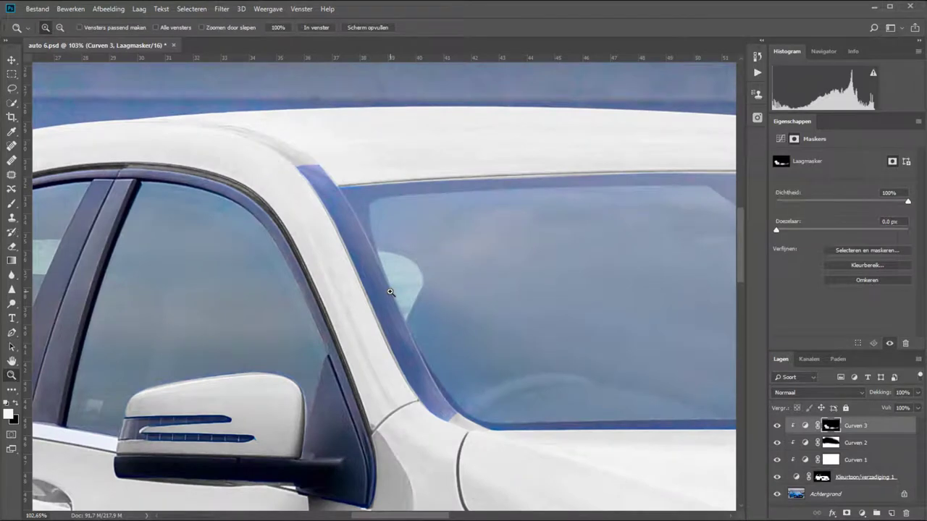
left_click(316, 28)
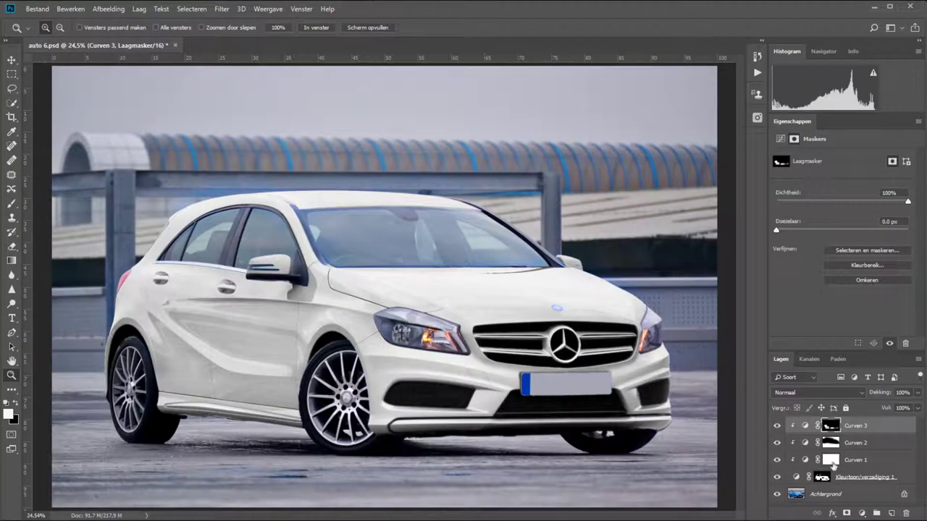
Add a Hue/Saturation layer and load the saved 'lijstwerk' selection of the windows and trim.
left_click(861, 513)
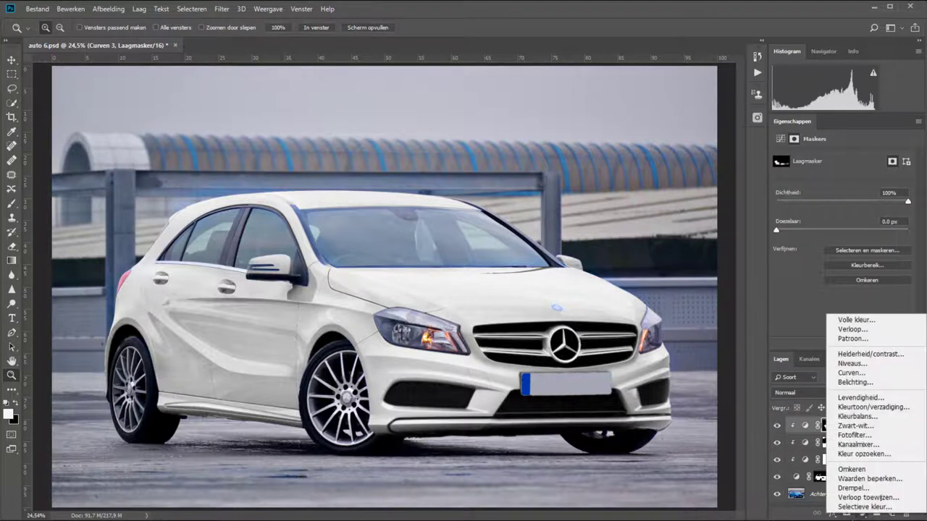
left_click(879, 407)
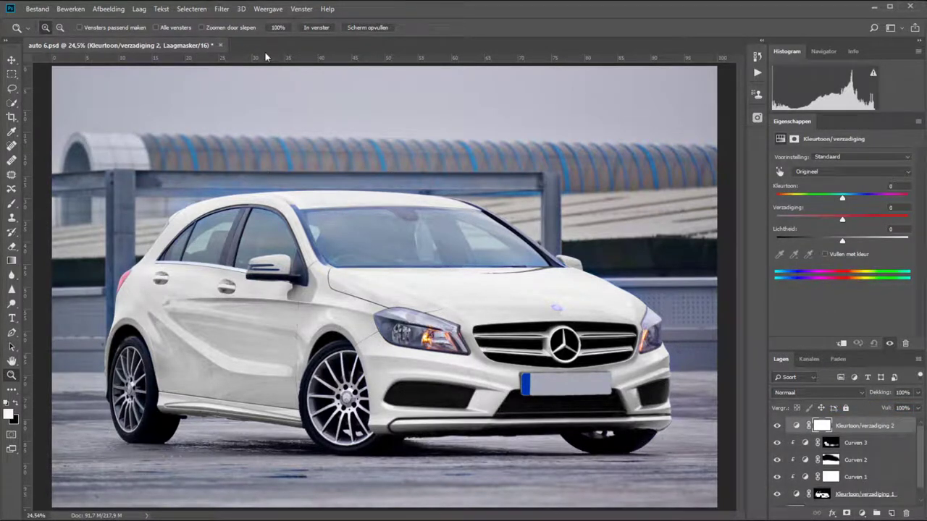
left_click(200, 10)
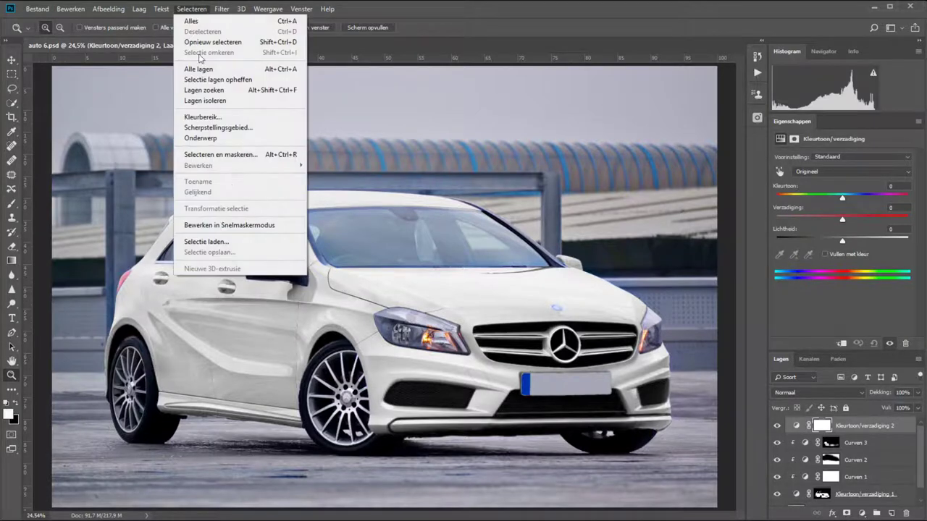
left_click(232, 243)
left_click(428, 150)
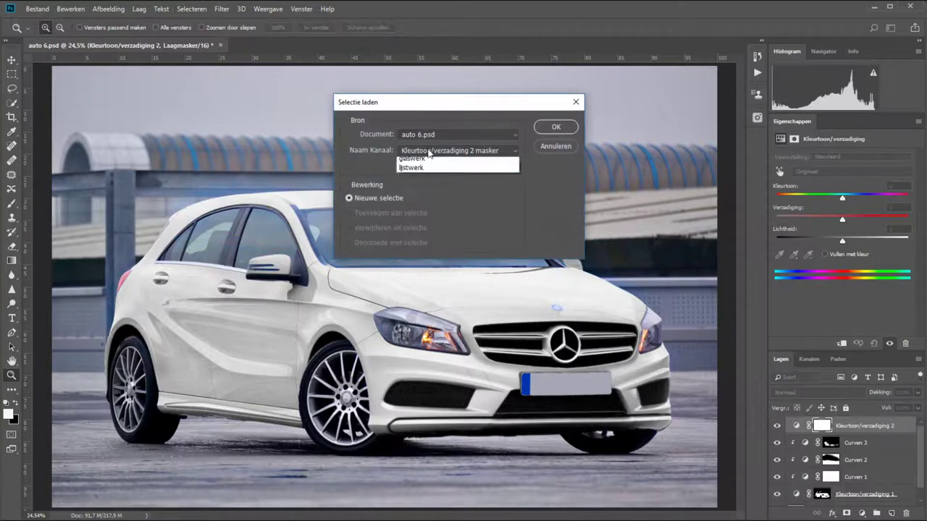
left_click(432, 209)
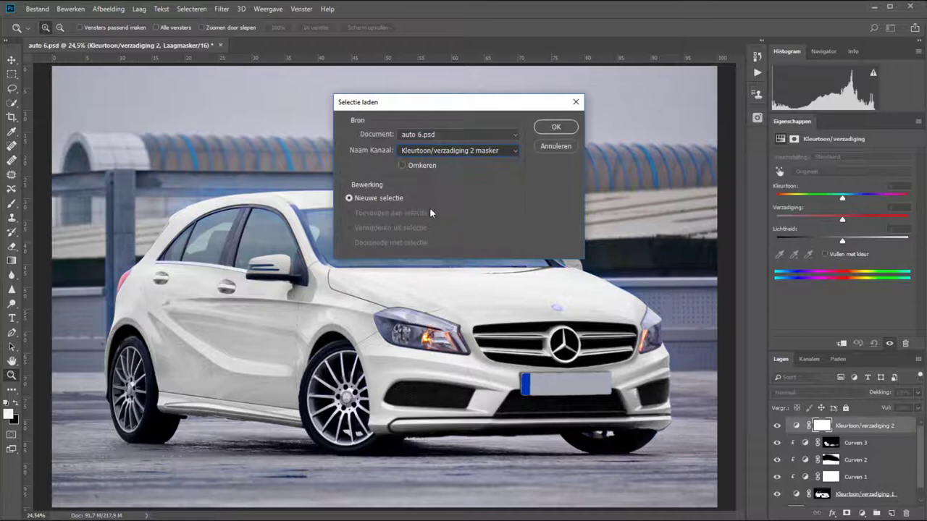
left_click(558, 126)
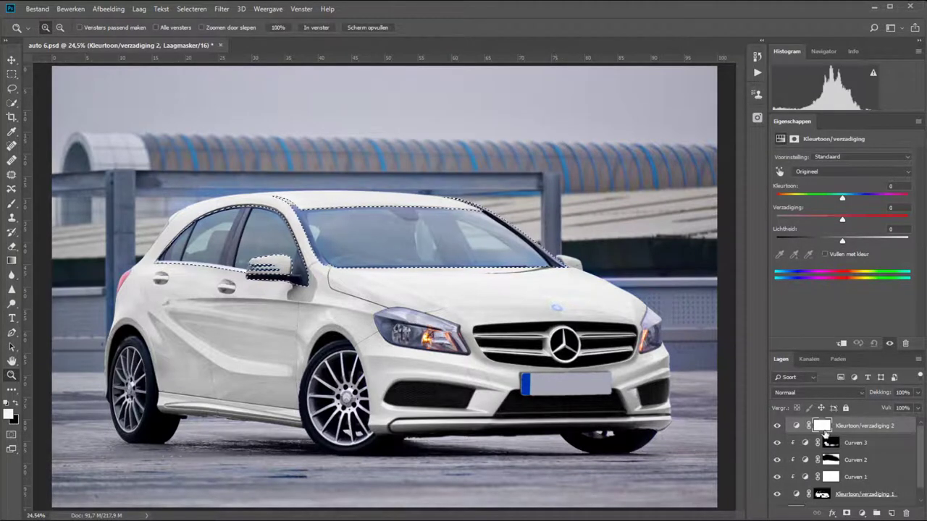
Replace the layer's blank default mask with the window selection and Alt-preview the mask.
mouse_move(869, 494)
left_mouse_down()
mouse_move(915, 500)
mouse_move(905, 513)
left_mouse_up()
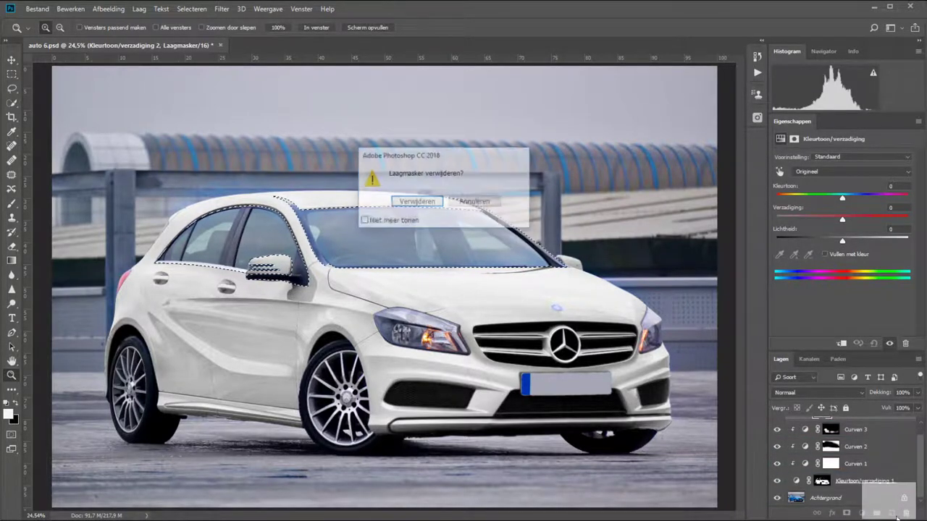
left_click(435, 208)
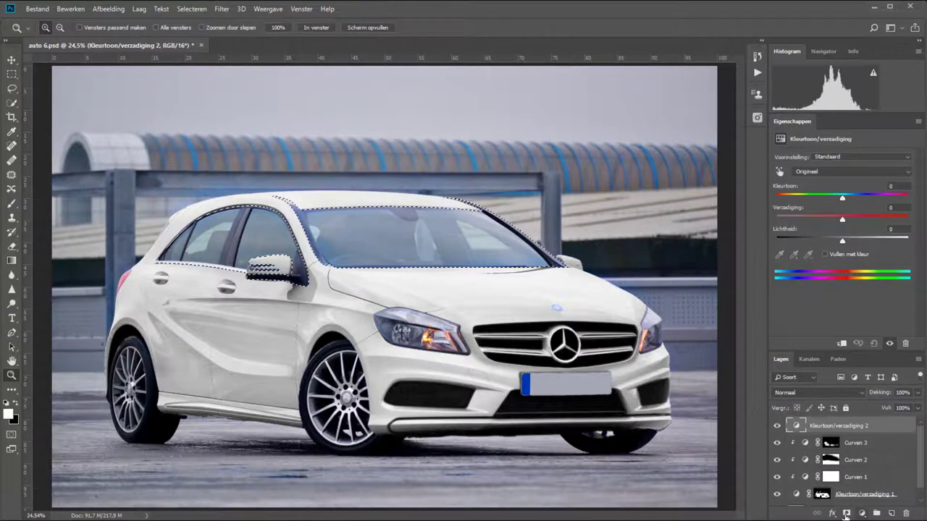
left_click(847, 514)
left_click_drag(826, 449, 823, 428)
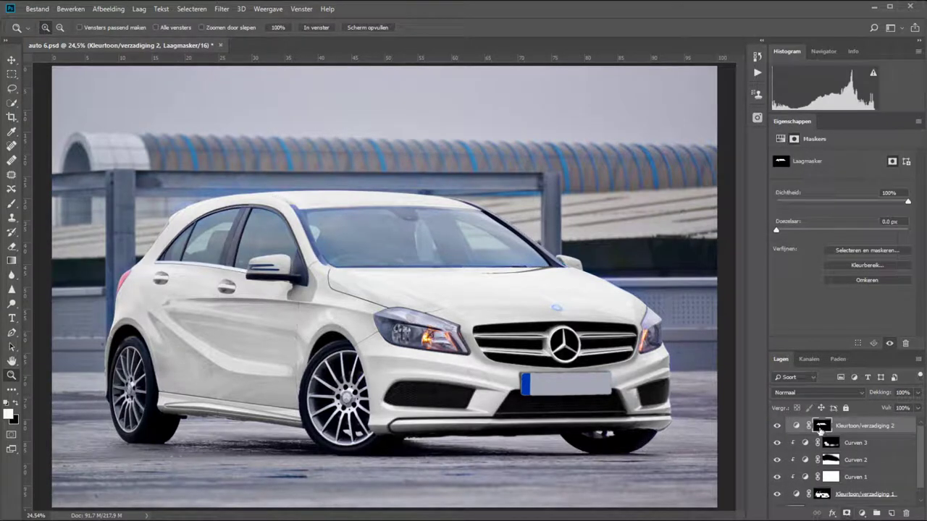
key("alt")
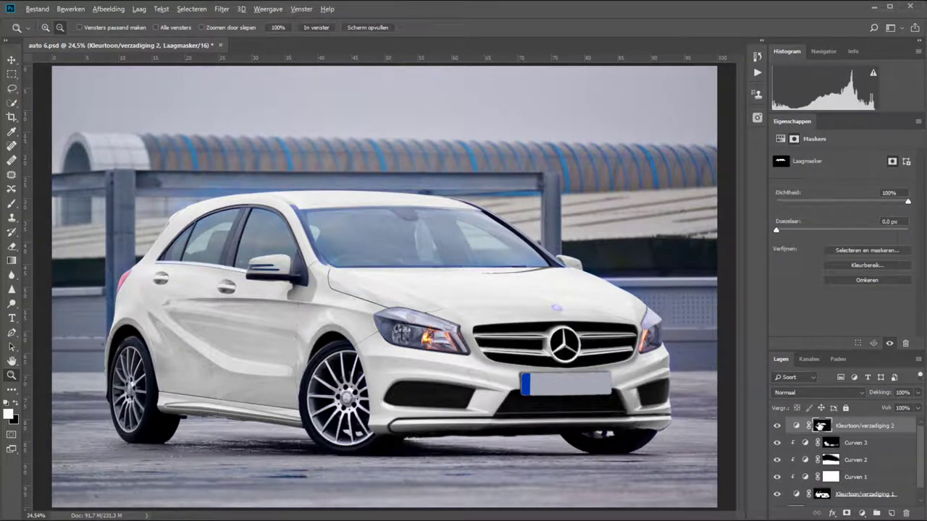
left_click(821, 427, "alt")
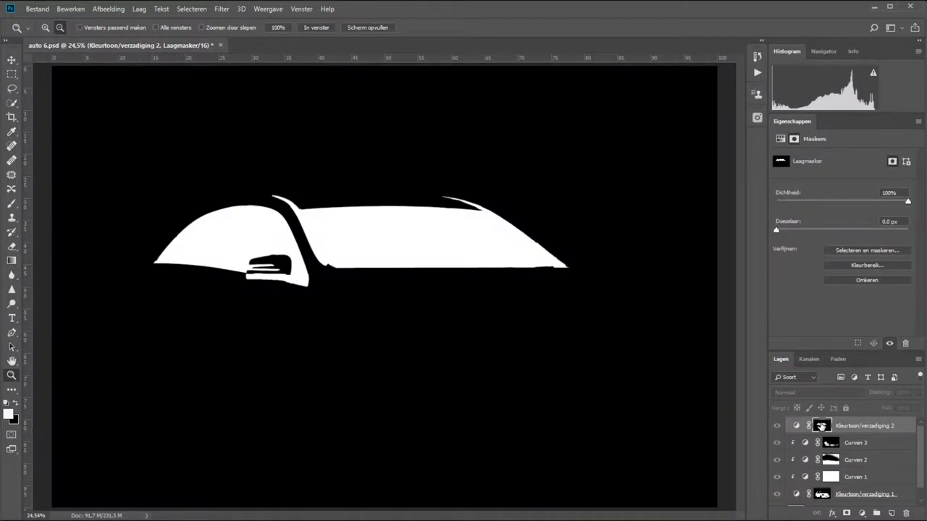
left_click(821, 428, "alt")
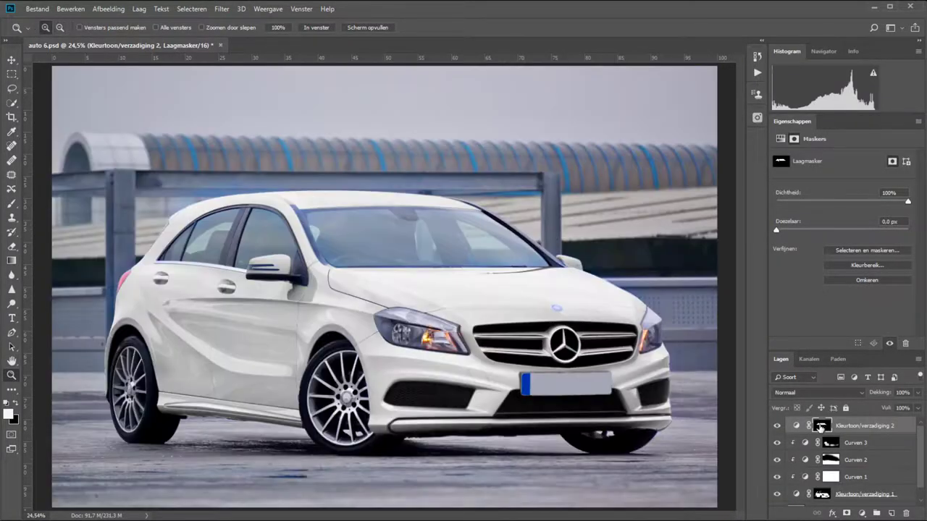
Set the window Hue/Saturation layer's Verzadiging to -22, after comparing with -100.
left_click(796, 425)
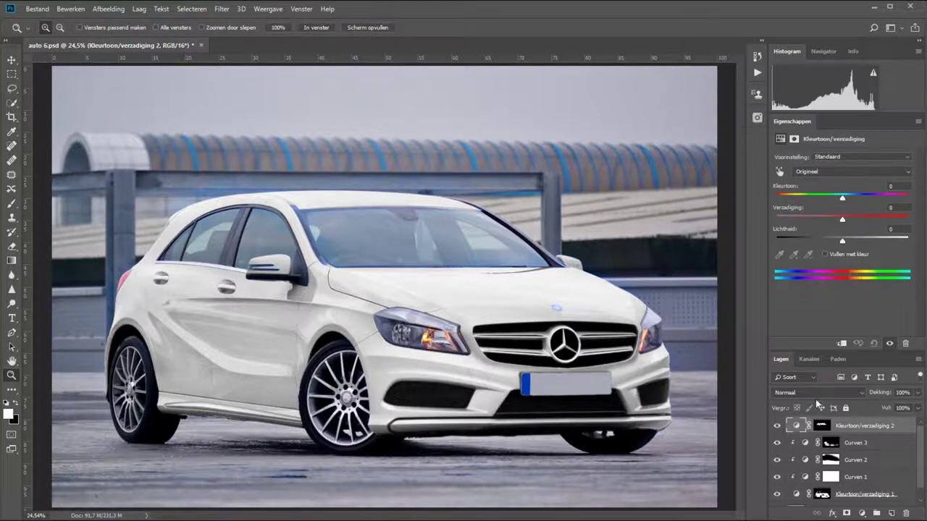
left_click_drag(840, 220, 817, 218)
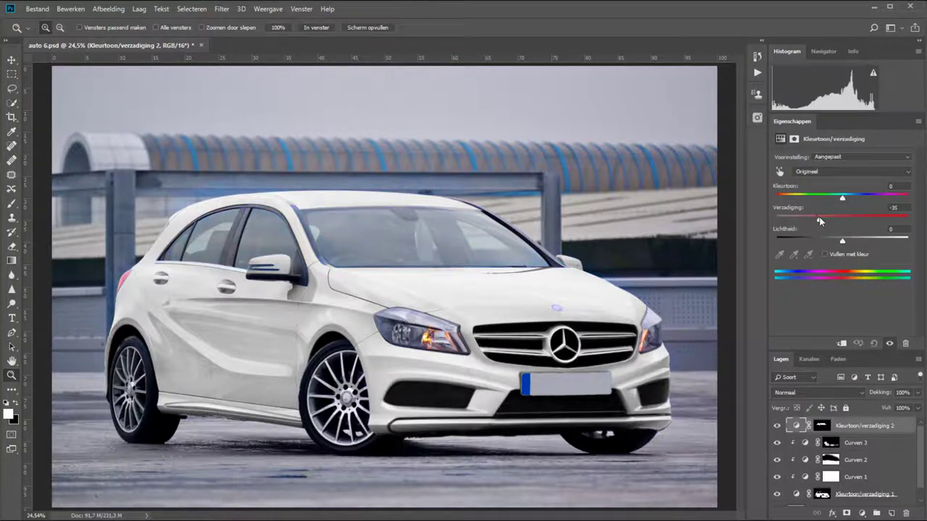
mouse_move(824, 221)
left_mouse_down()
mouse_move(728, 234)
mouse_move(827, 224)
left_mouse_up()
left_click(860, 512)
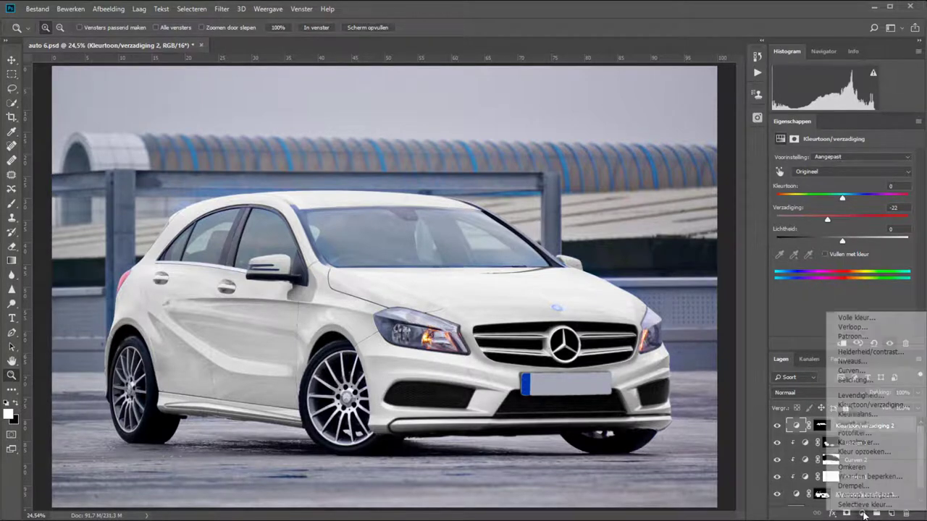
Add another Hue/Saturation layer and load the saved 'glaswerk' selection.
left_click(855, 407)
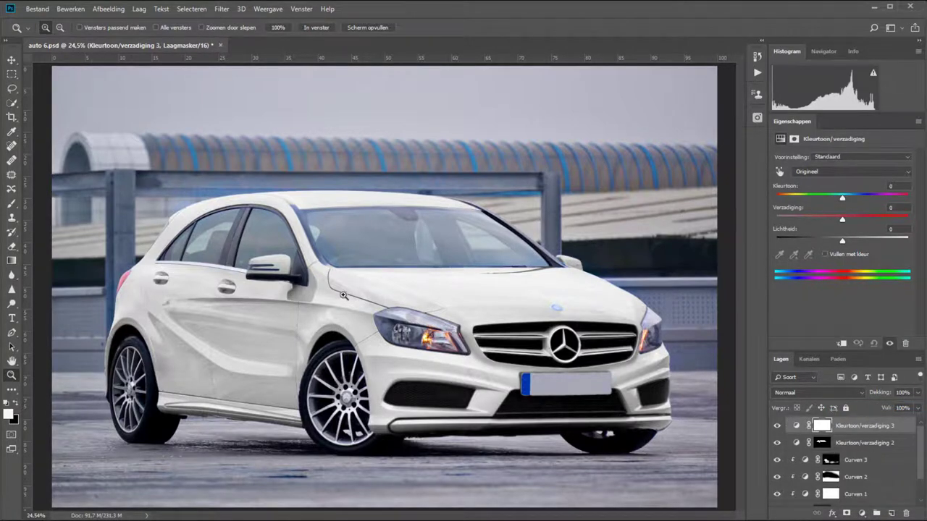
left_click_drag(329, 273, 513, 353)
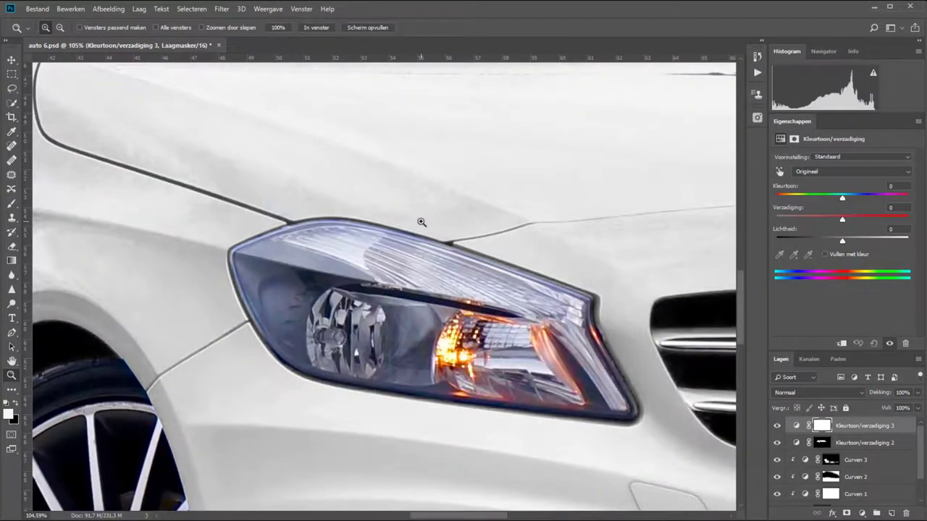
left_click(185, 10)
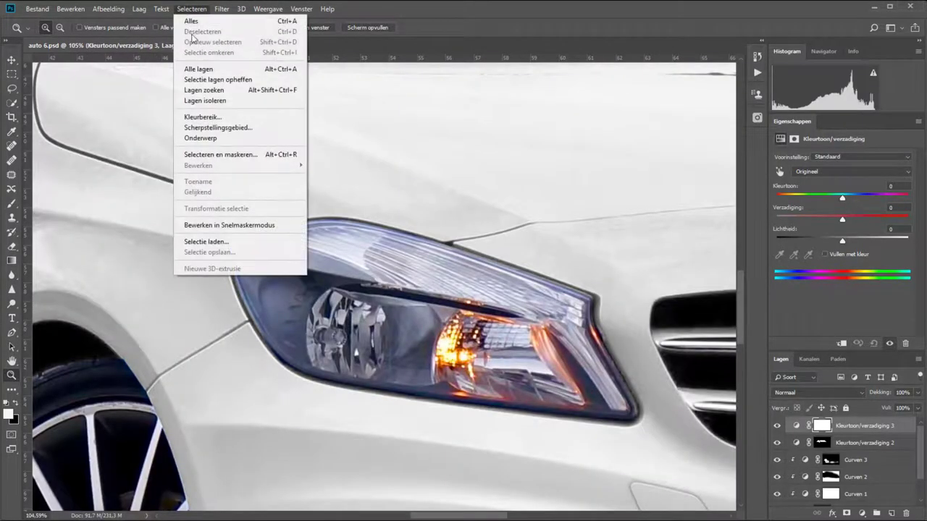
left_click(244, 241)
left_click(435, 152)
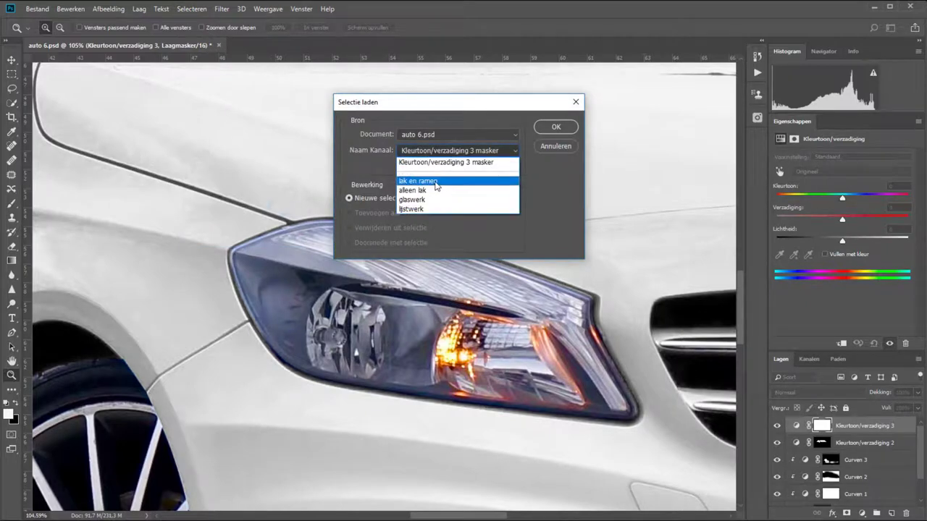
left_click(432, 200)
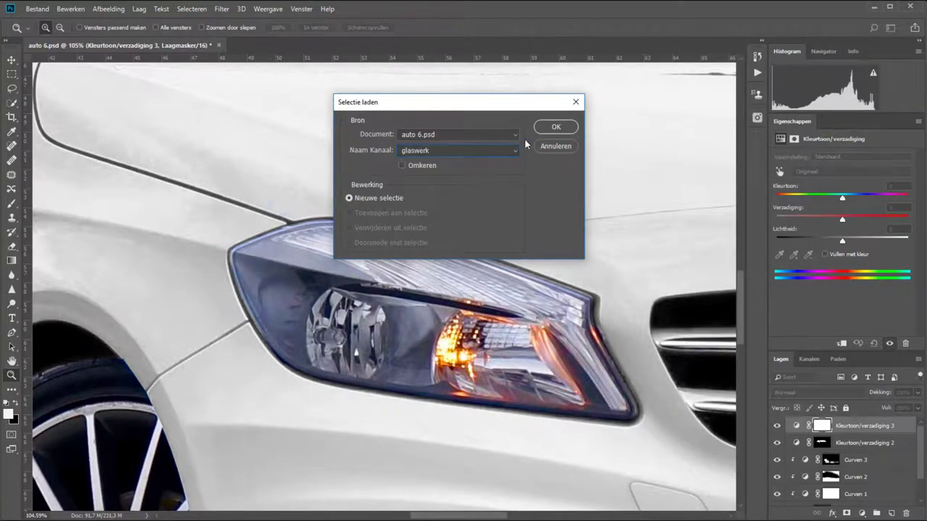
left_click(555, 127)
Lasso-subtract the windows so only the headlights stay selected, and delete the default mask.
left_click(316, 28)
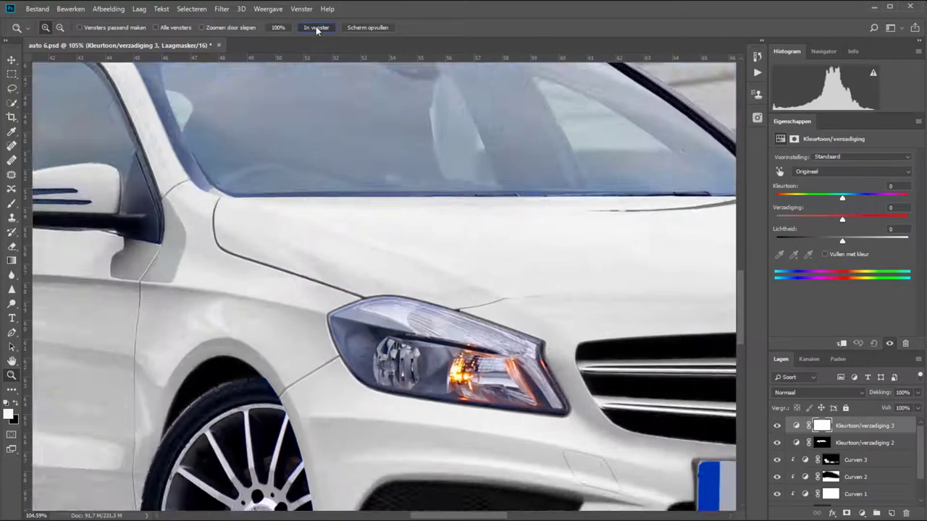
key("l")
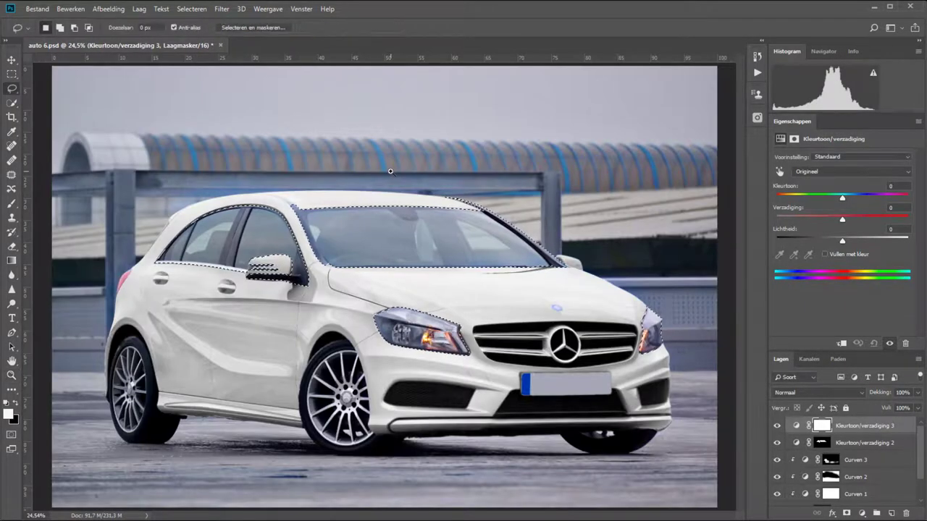
mouse_move(203, 157)
left_mouse_down()
mouse_move(197, 291)
mouse_move(430, 101)
mouse_move(406, 107)
left_mouse_up()
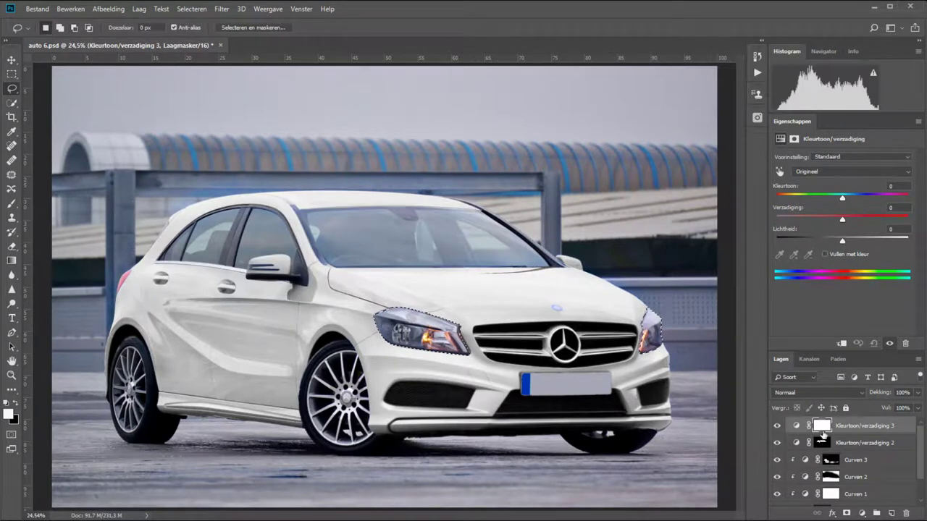
left_click_drag(825, 427, 908, 514)
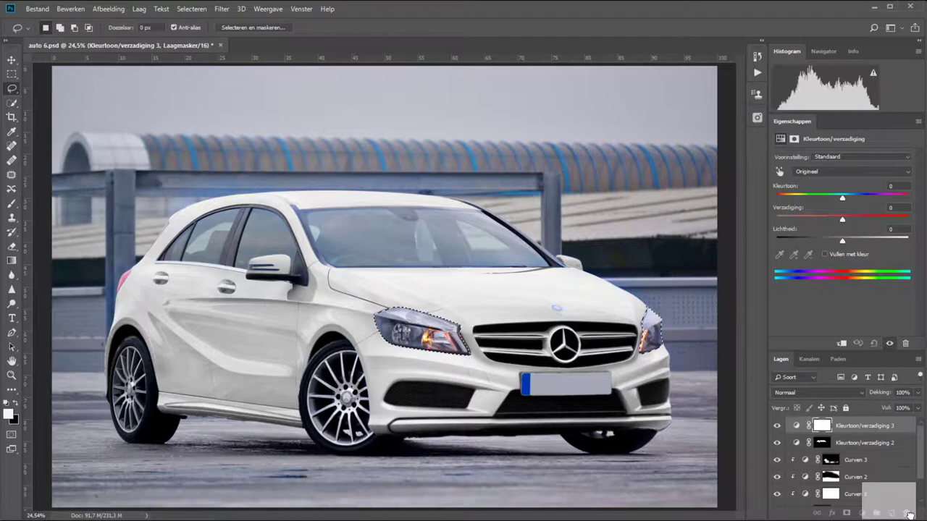
left_click(410, 202)
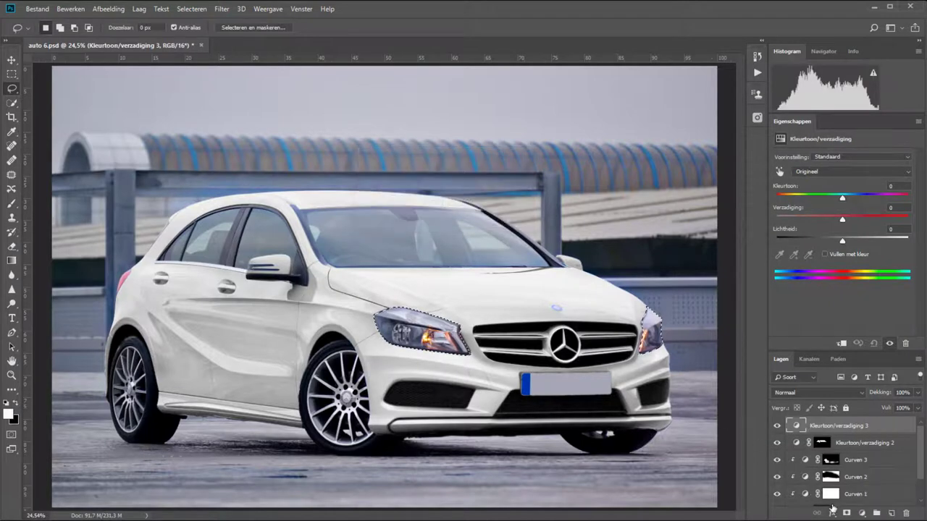
Mask the third Hue/Saturation layer to the headlight selection and preview the mask.
left_click(845, 513)
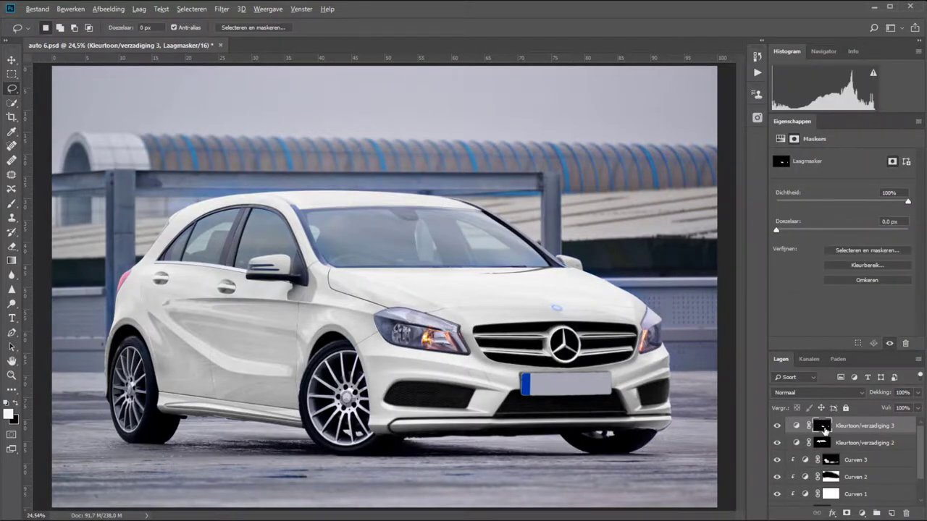
left_click(824, 428, "alt")
left_click(823, 428, "alt")
key("z")
left_click(443, 351)
Set the Blauwe tinten range to Verzadiging -41 and Lichtheid -22.
left_click(798, 428)
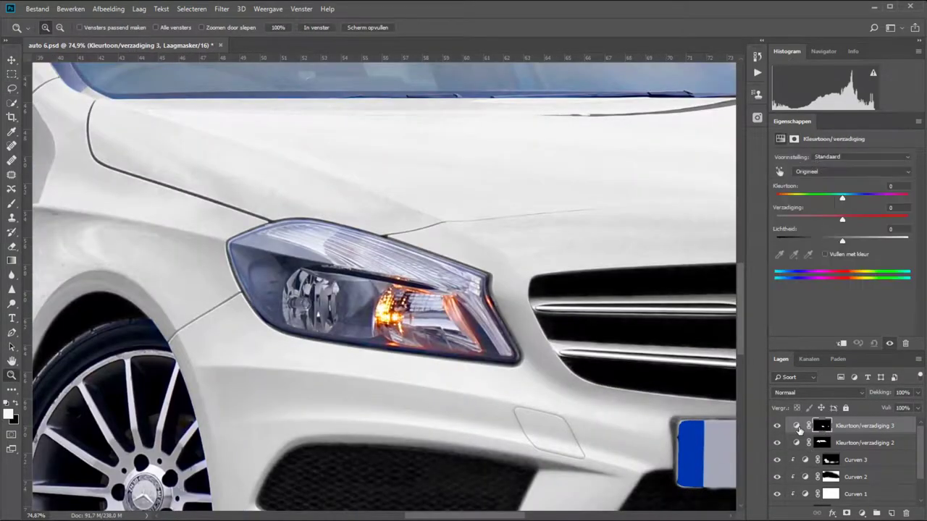
left_click_drag(842, 218, 771, 229)
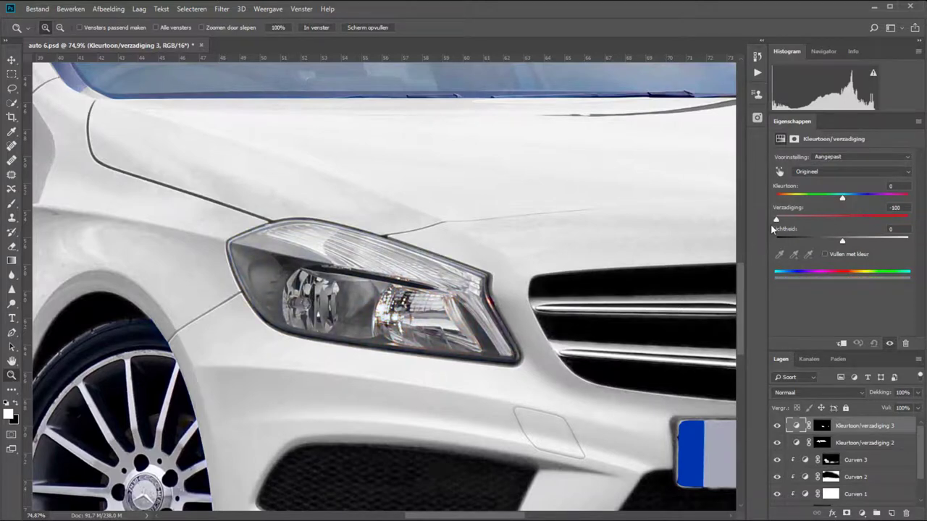
left_click_drag(771, 229, 841, 228)
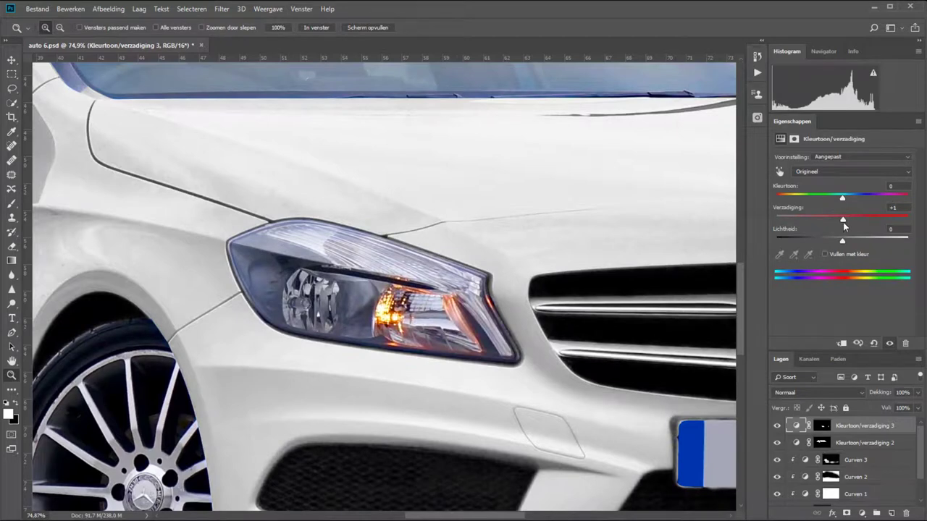
left_click(821, 171)
left_click(819, 224)
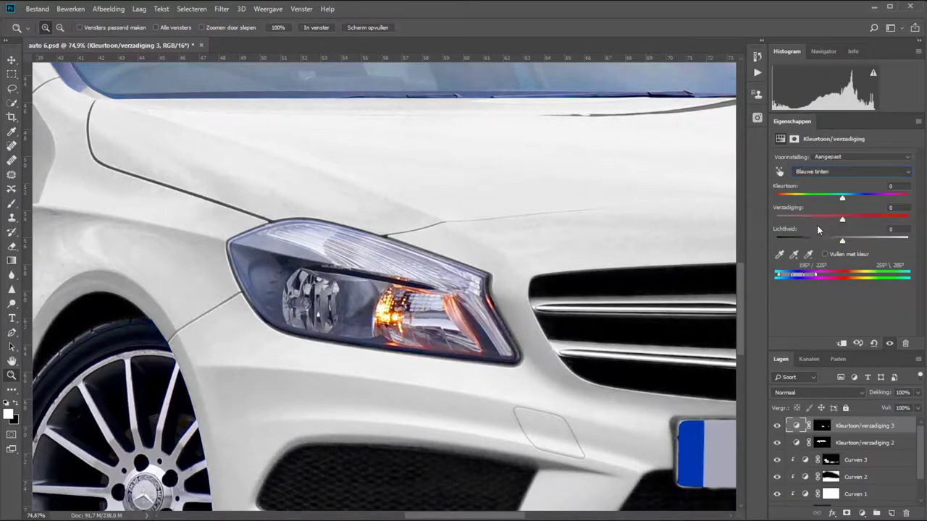
left_click_drag(840, 220, 802, 218)
left_click_drag(829, 244, 827, 246)
Fit the whole car in view and scroll back and forth to review the headlights.
left_click(317, 27)
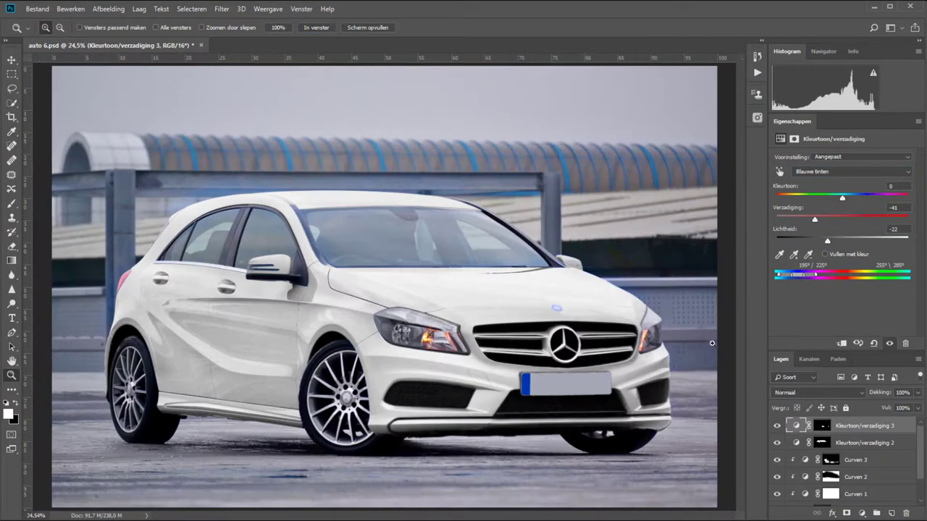
scroll(816, 476, "down", 2)
scroll(816, 477, "up", 2)
scroll(802, 470, "down", 2)
scroll(800, 467, "up", 2)
scroll(870, 484, "down", 2)
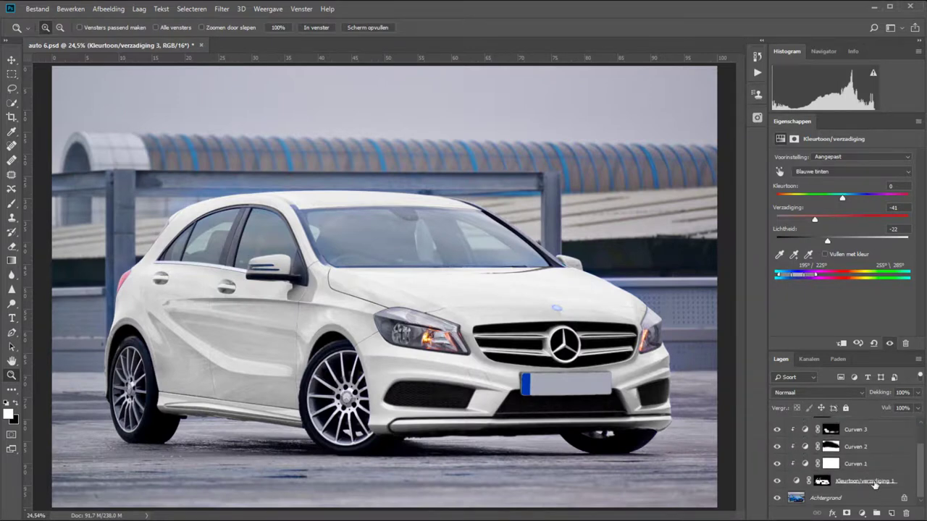
Group all adjustment layers into Groep 1 and toggle its visibility to compare with the blue original.
left_click(875, 482, "shift")
key("ctrl+g")
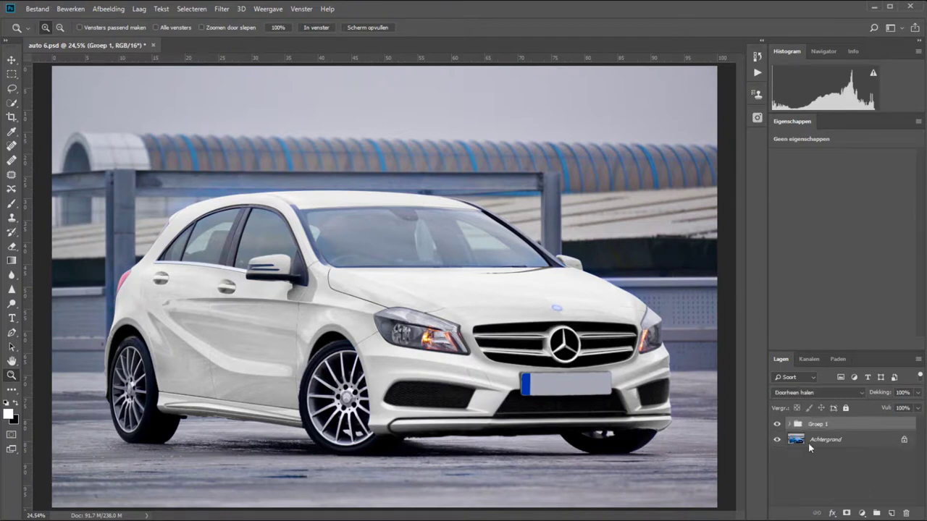
left_click(778, 425)
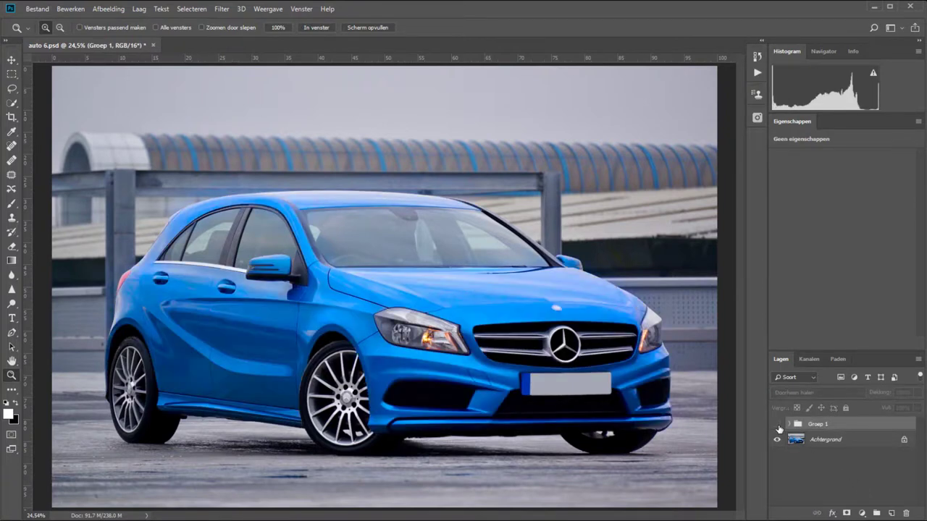
left_click(777, 424)
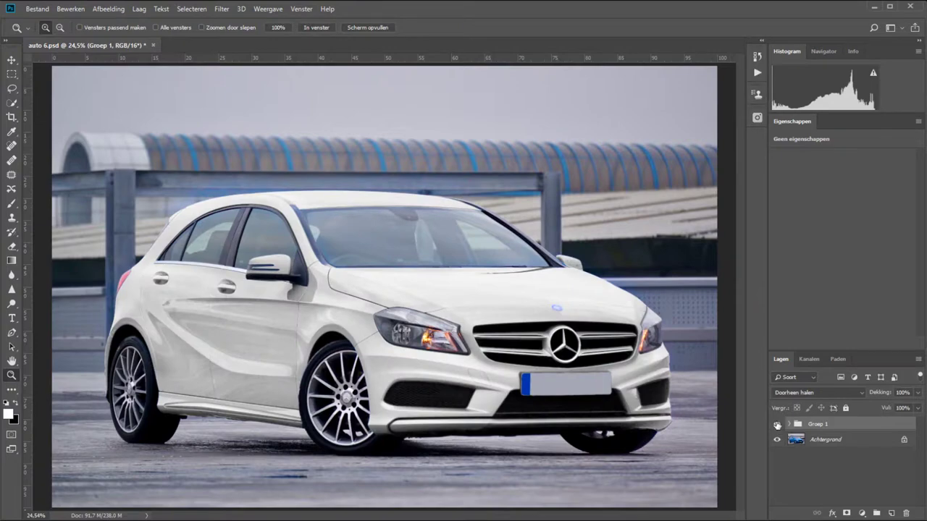